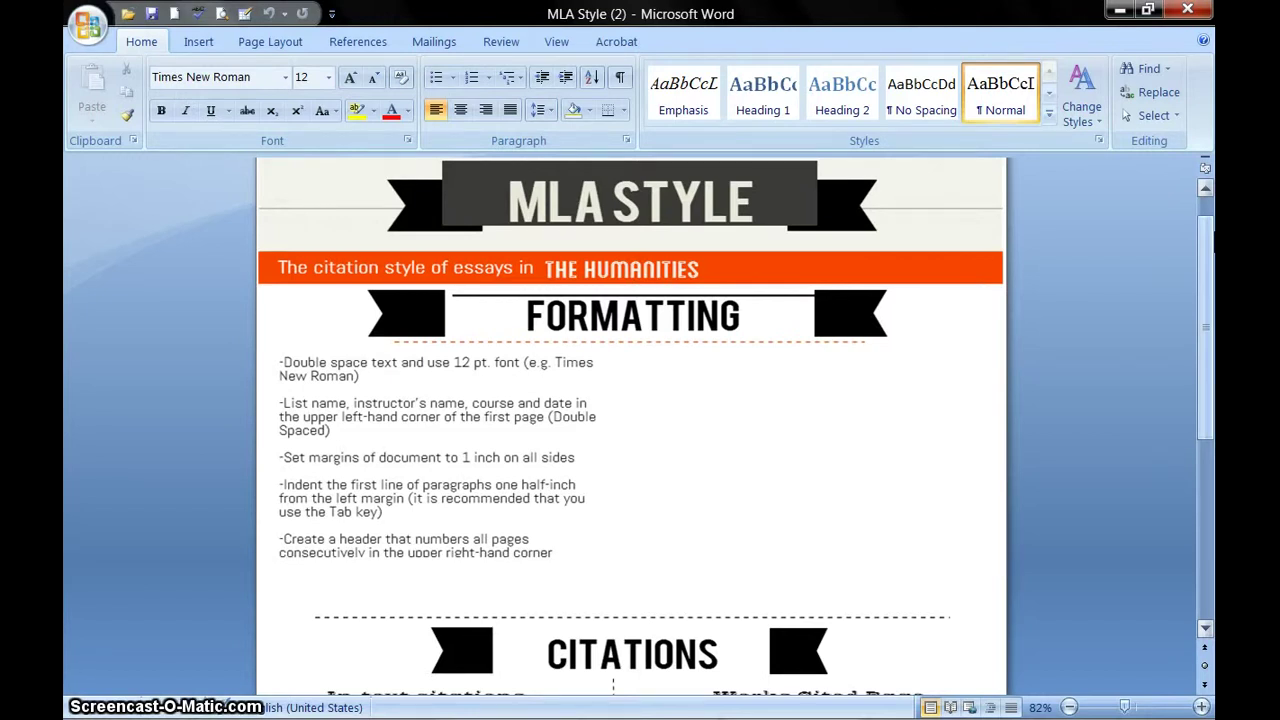
# - Scroll through the MLA Style reference sheet to review its guidelines
pyautogui.scroll(-2, 1209, 256)
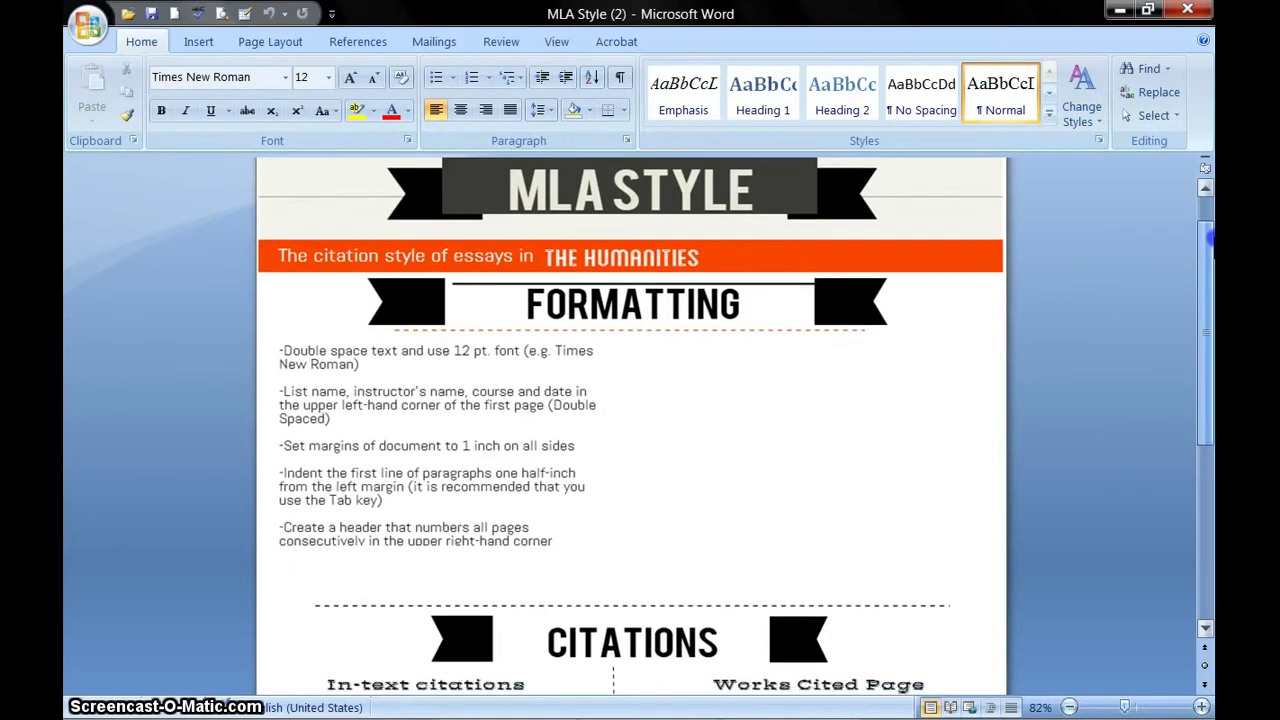
pyautogui.moveTo(1209, 256); pyautogui.dragTo(1209, 213)
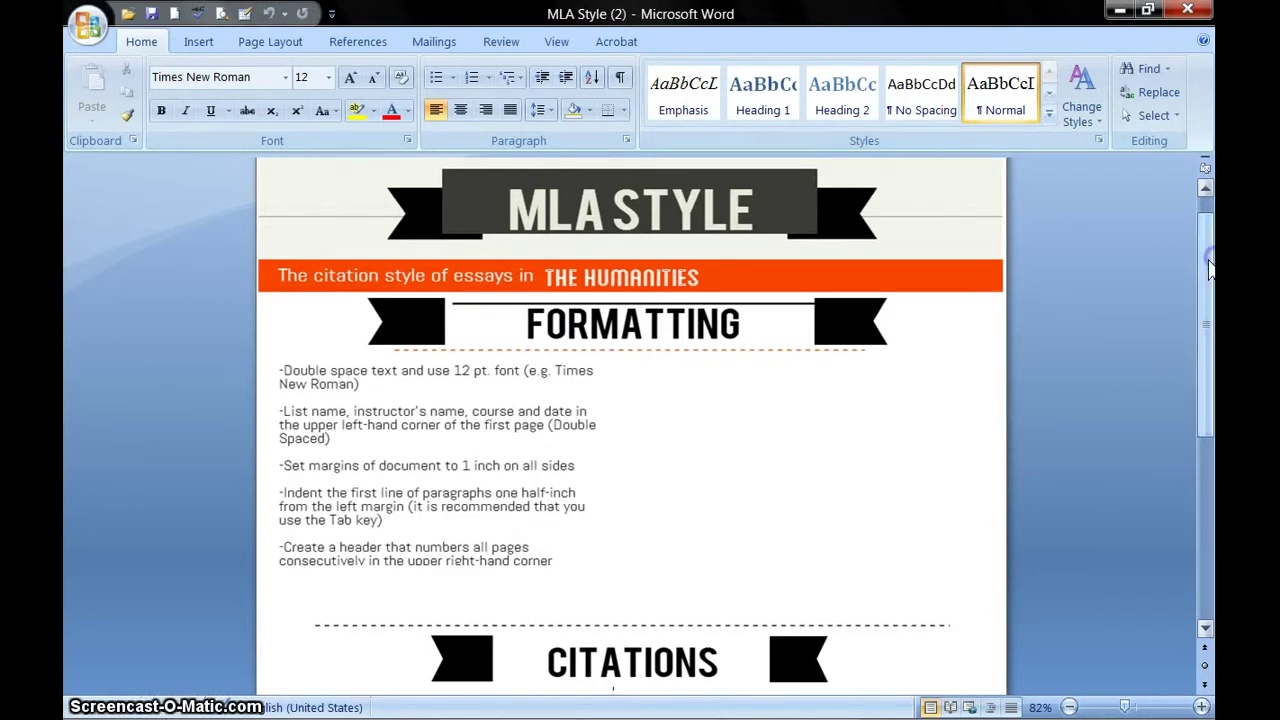
pyautogui.click(533, 275)
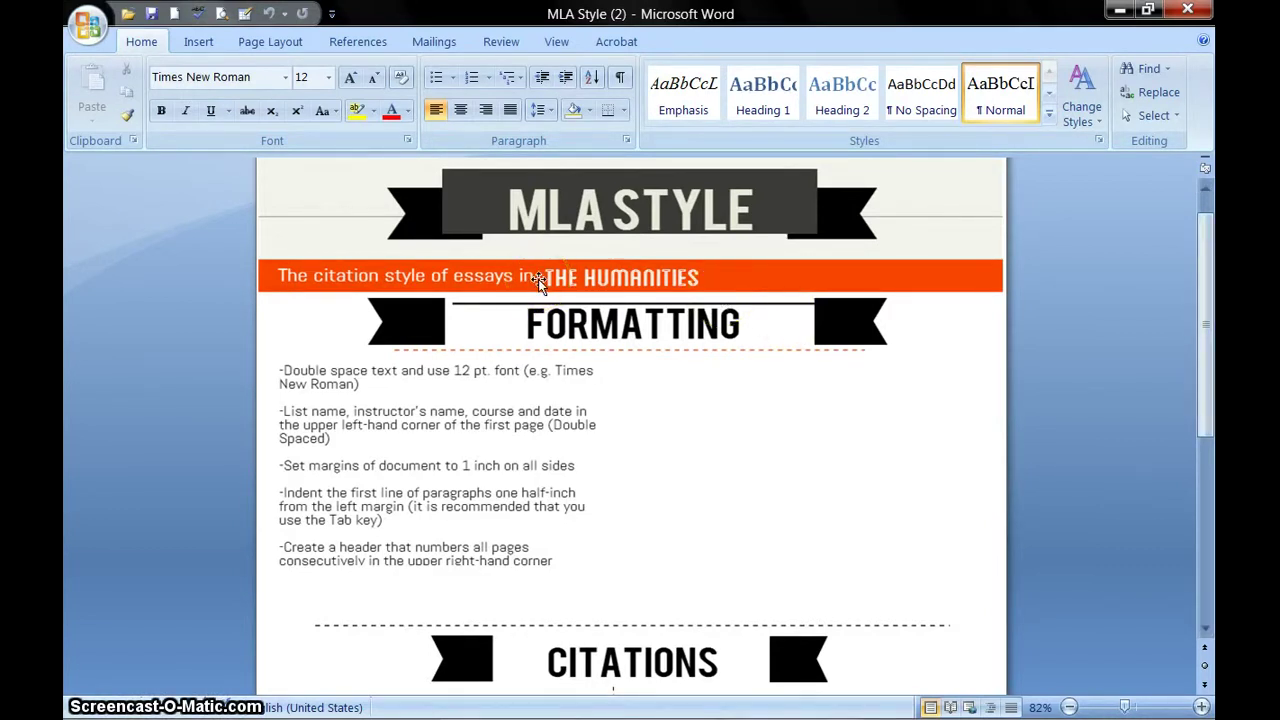
pyautogui.click(705, 283)
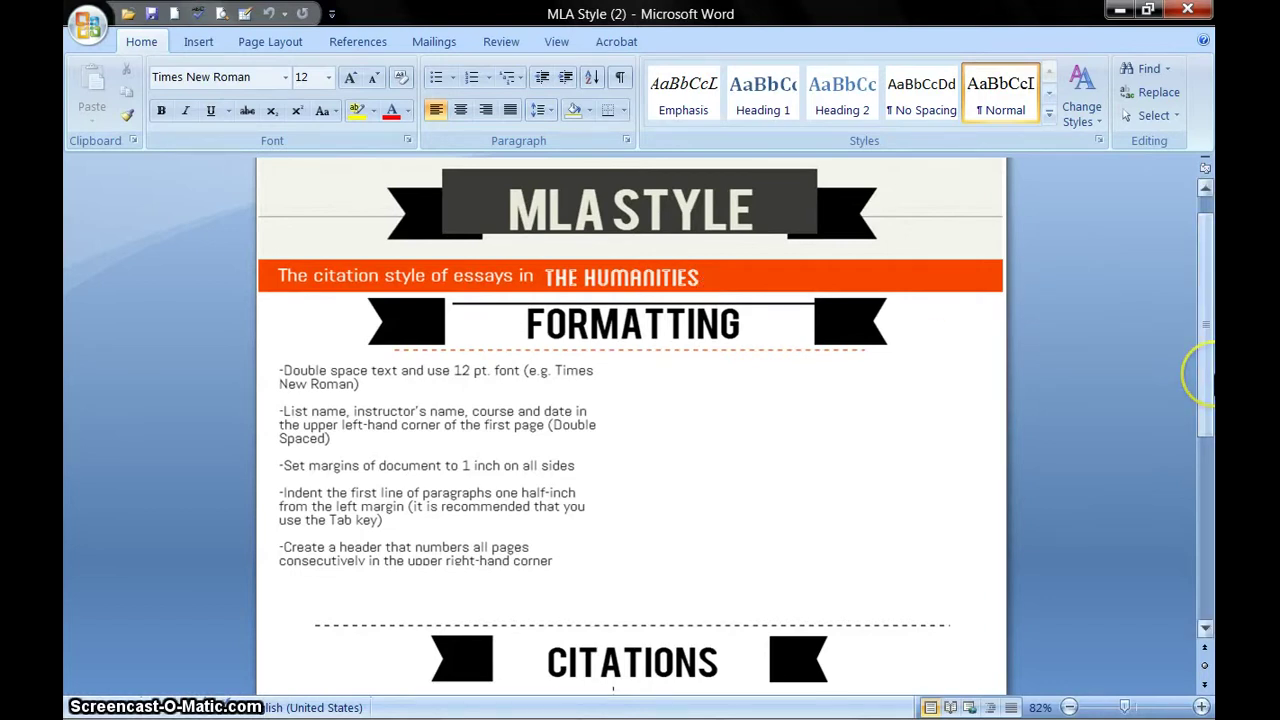
pyautogui.moveTo(1205, 375); pyautogui.dragTo(1205, 387)
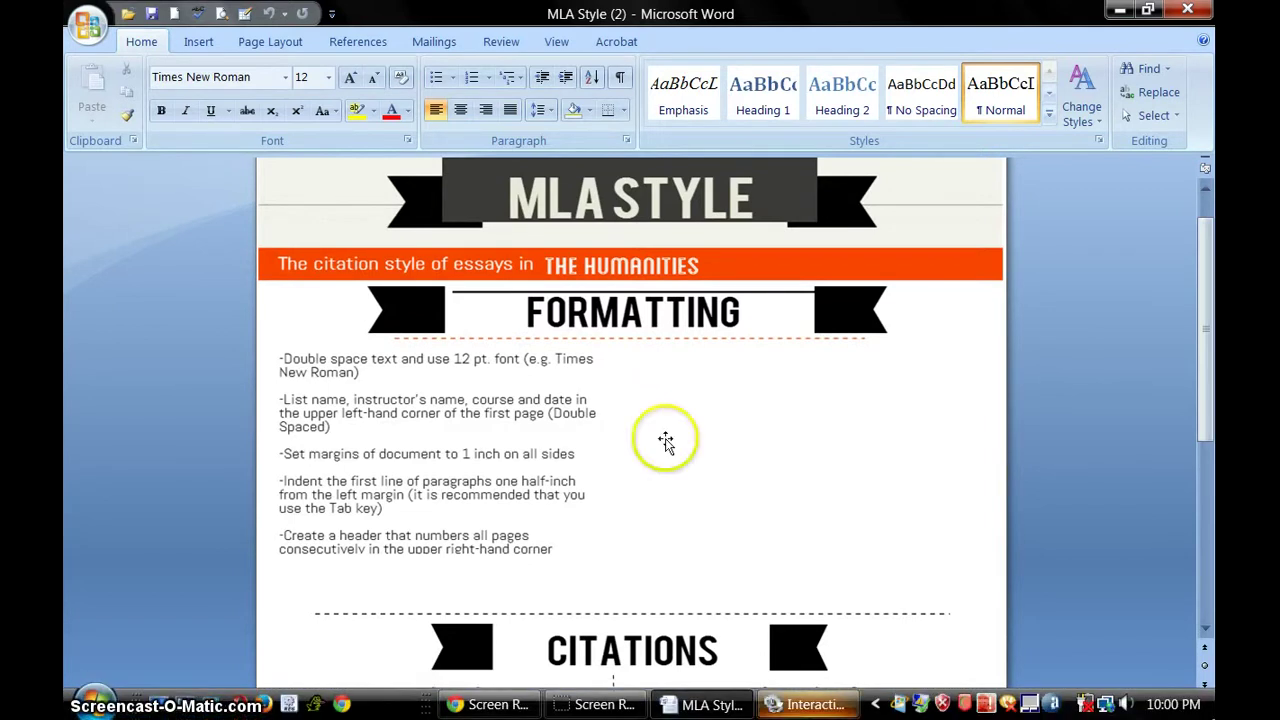
# - Close the Interact window and start a new blank document
pyautogui.rightClick(808, 703)
pyautogui.press('c')
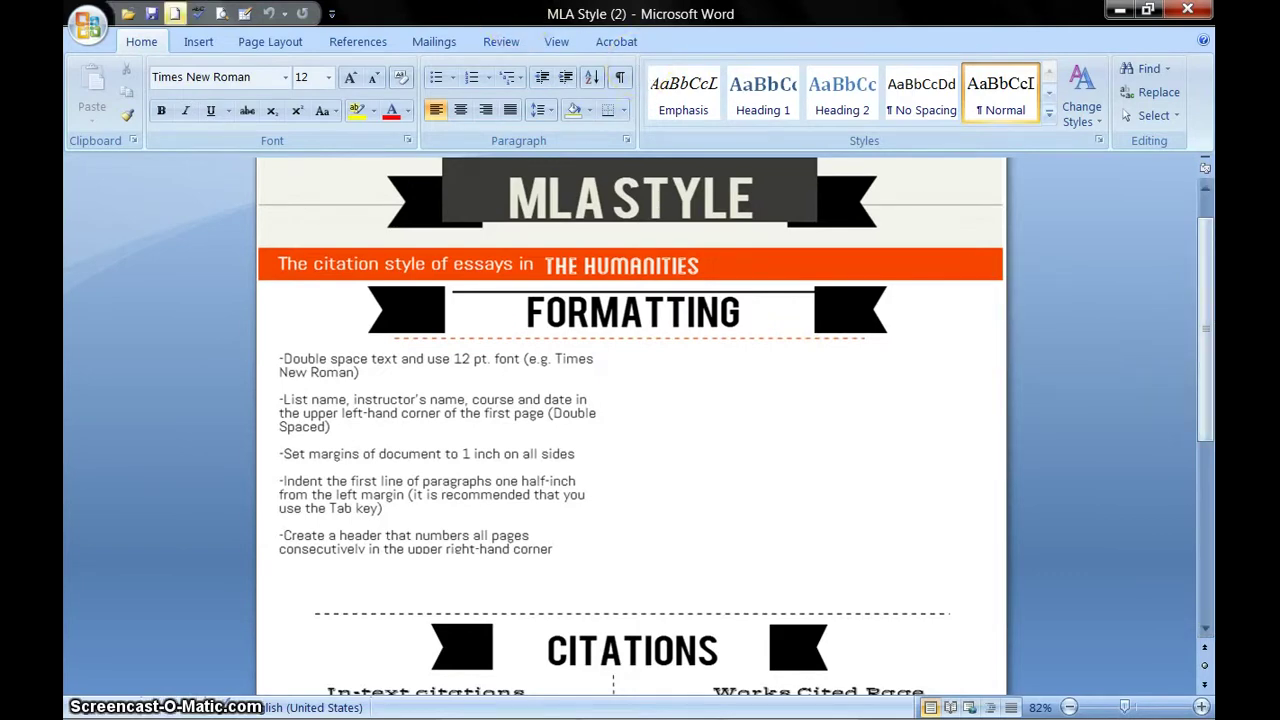
pyautogui.click(173, 11)
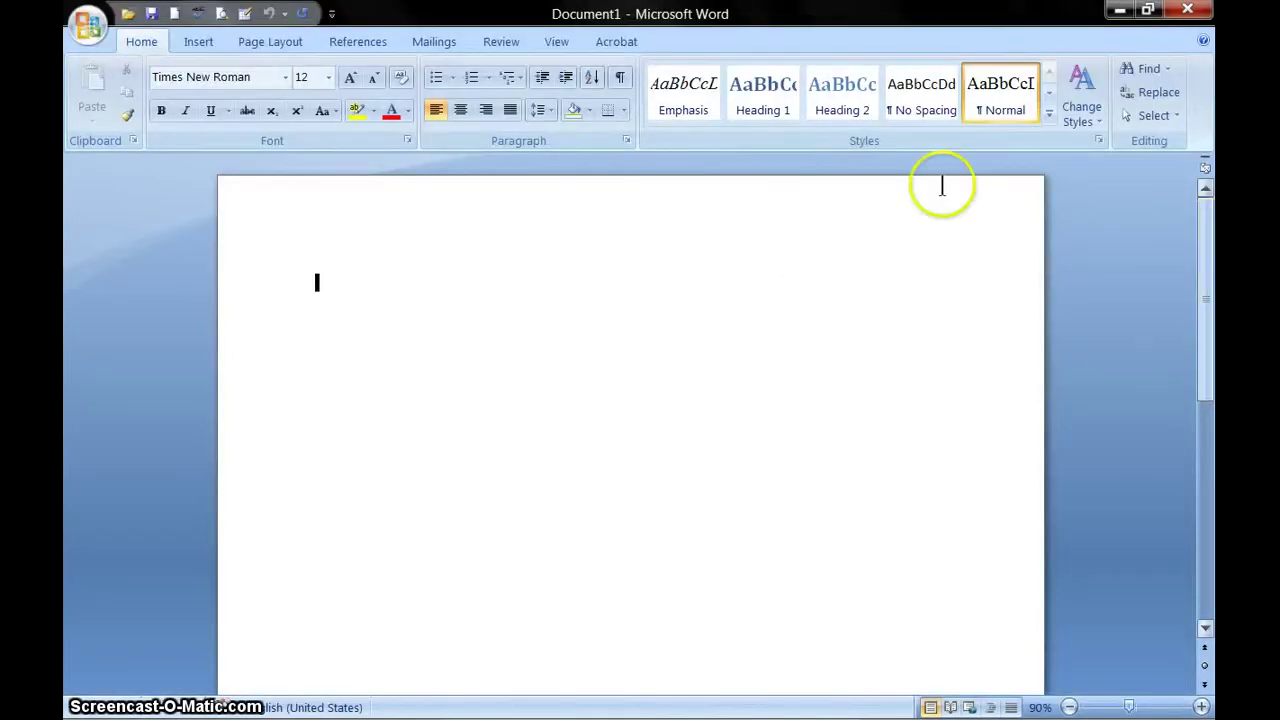
# - Type the heading lines: student's name, instructor's name, Advanced Composition, December 21, 2014
pyautogui.write('bRUKE')
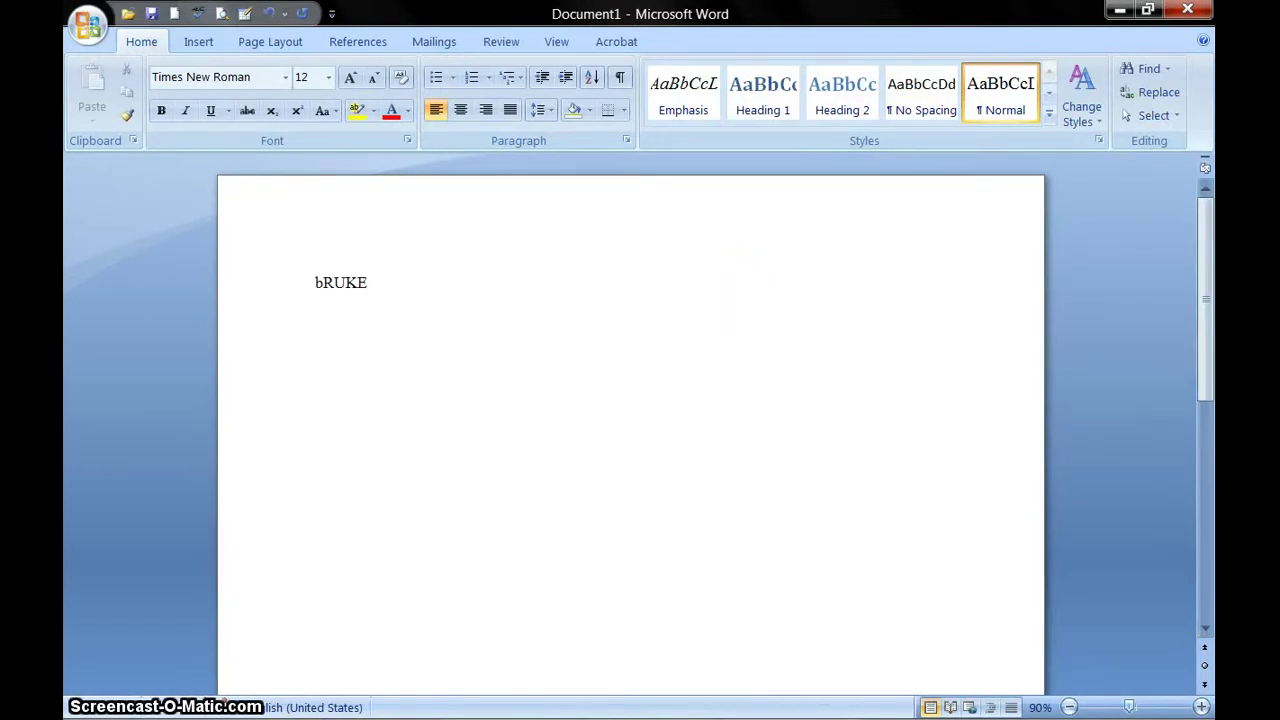
pyautogui.click(459, 291)
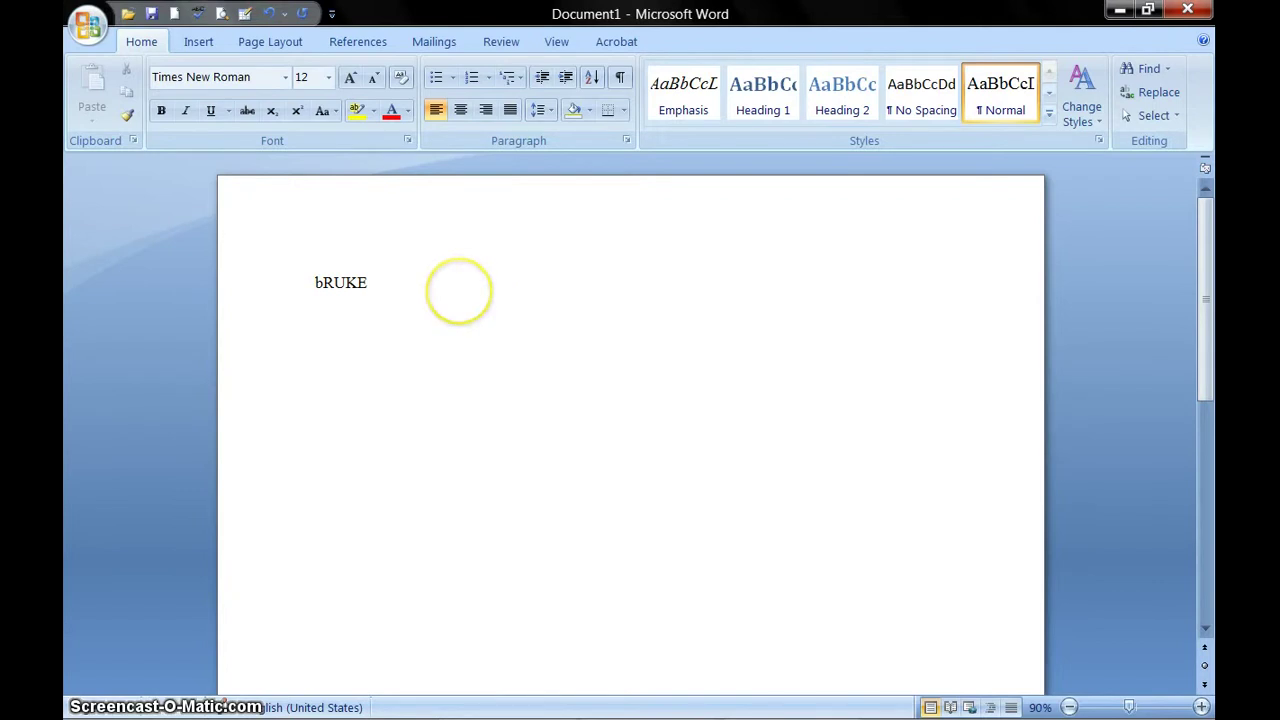
pyautogui.write('Kifle')
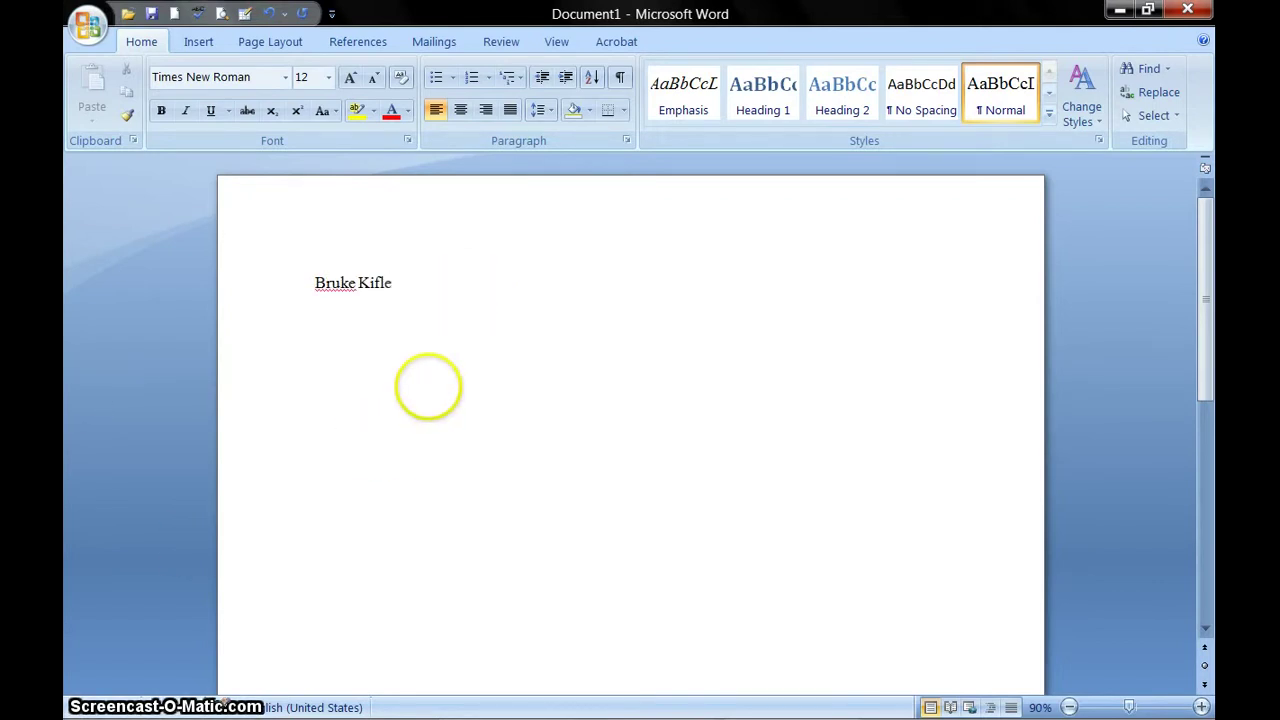
pyautogui.write('\\')
pyautogui.press('Return')
pyautogui.press('Return')
pyautogui.write('Ms. Jense')
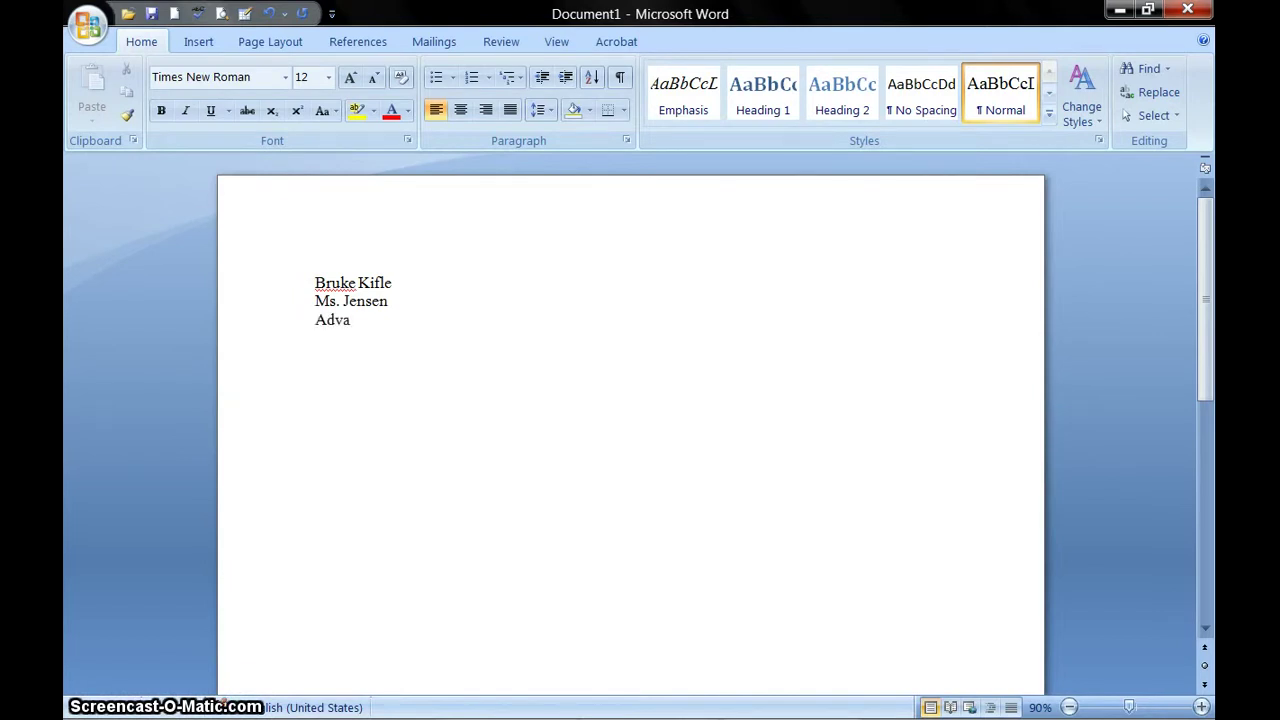
pyautogui.write('nced Compositi')
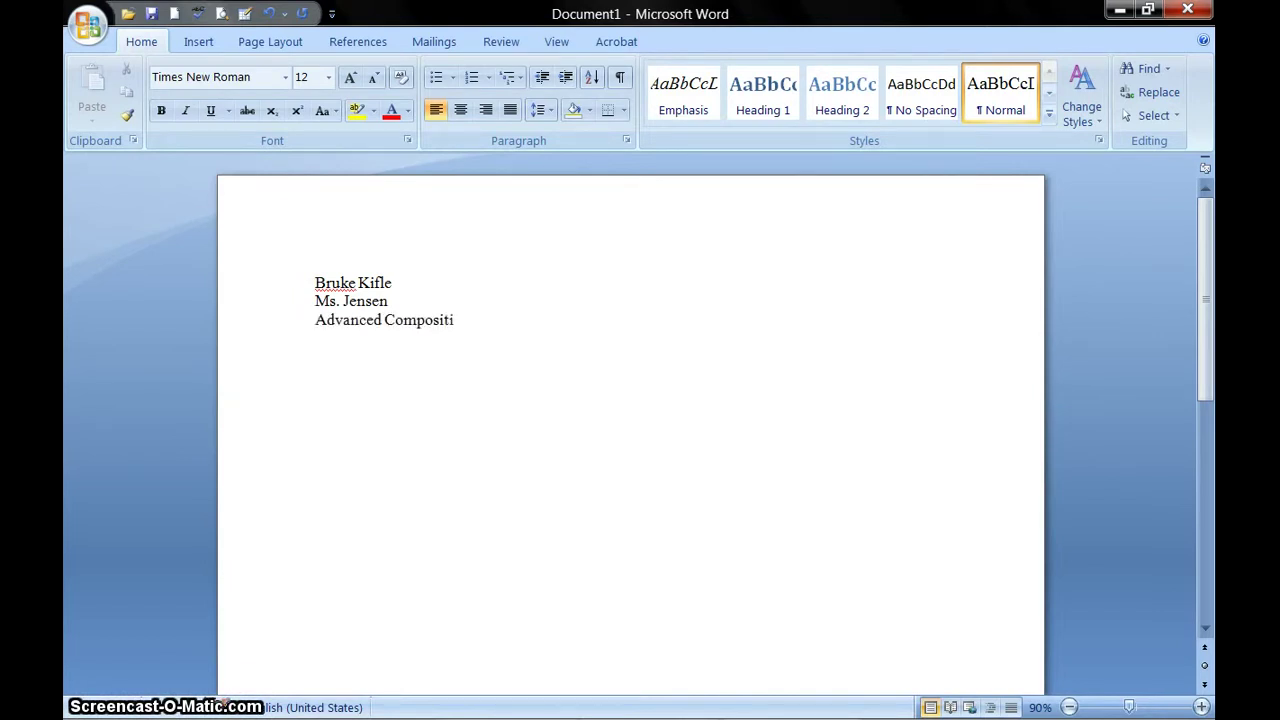
pyautogui.write('on')
pyautogui.press('Return')
pyautogui.write('Decem')
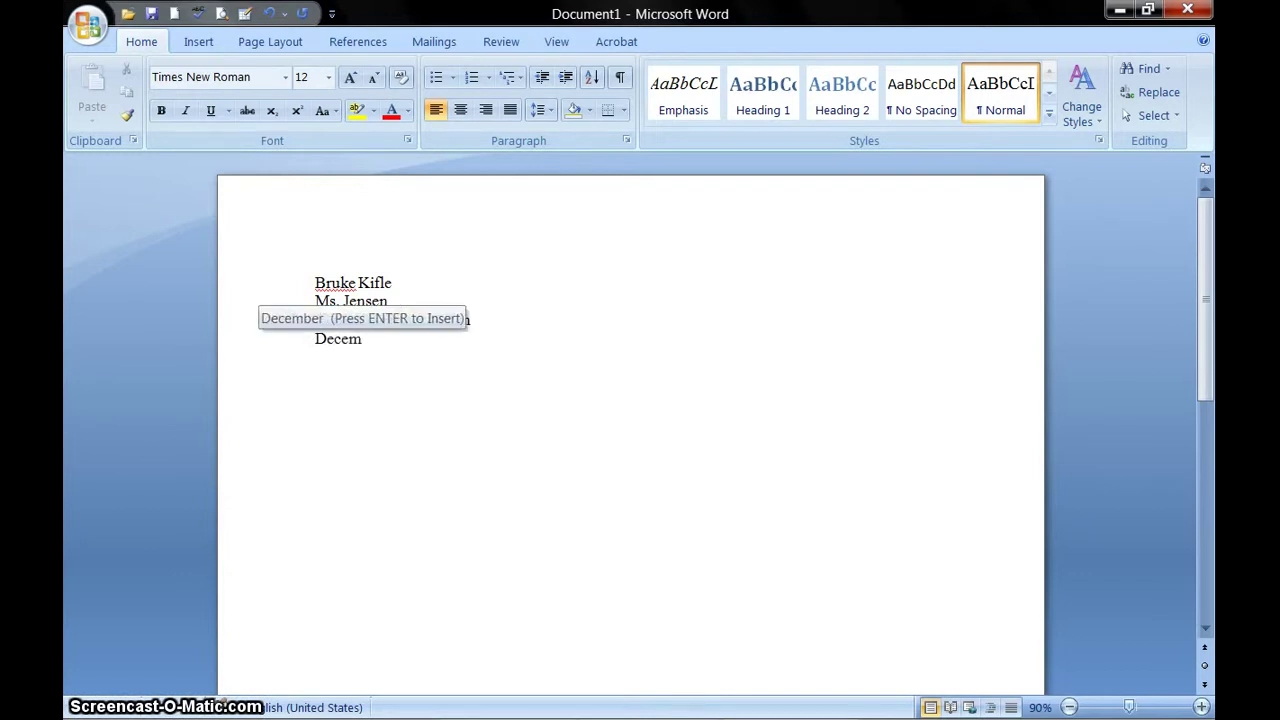
pyautogui.press('Return')
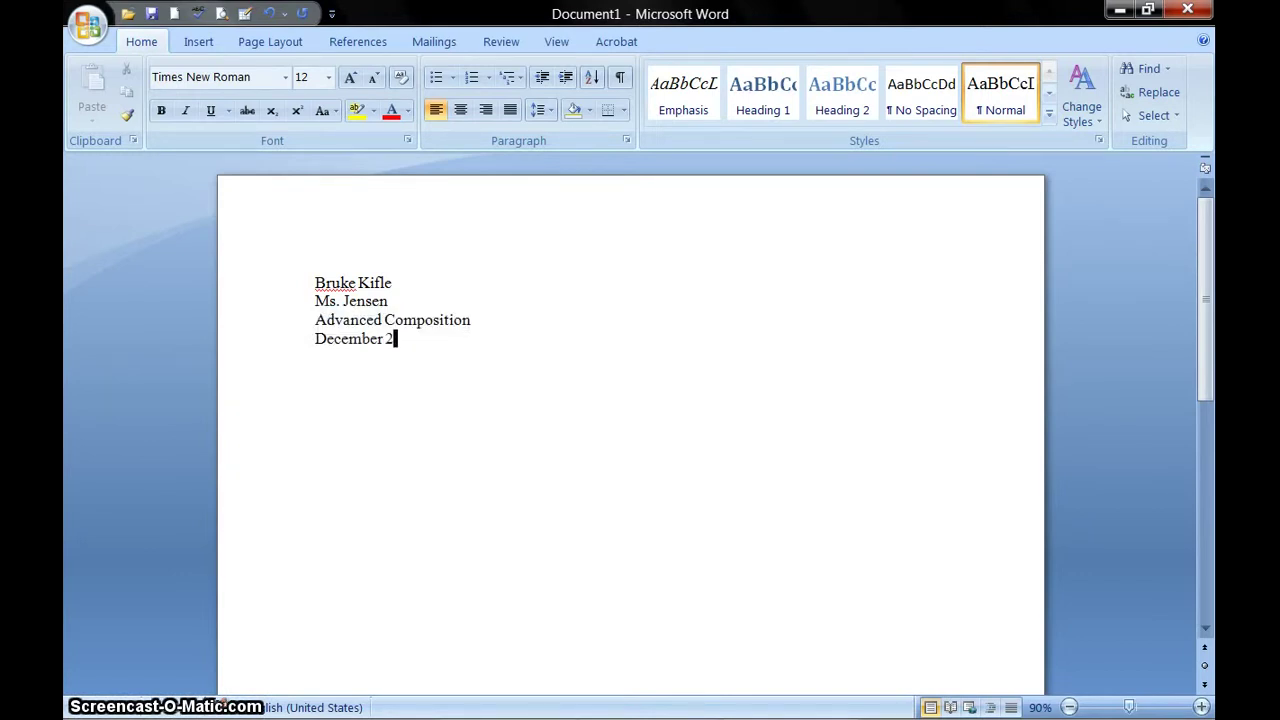
pyautogui.write('21, 2014')
# - Select all the heading text and set its line spacing to Double
pyautogui.moveTo(478, 342); pyautogui.dragTo(330, 287)
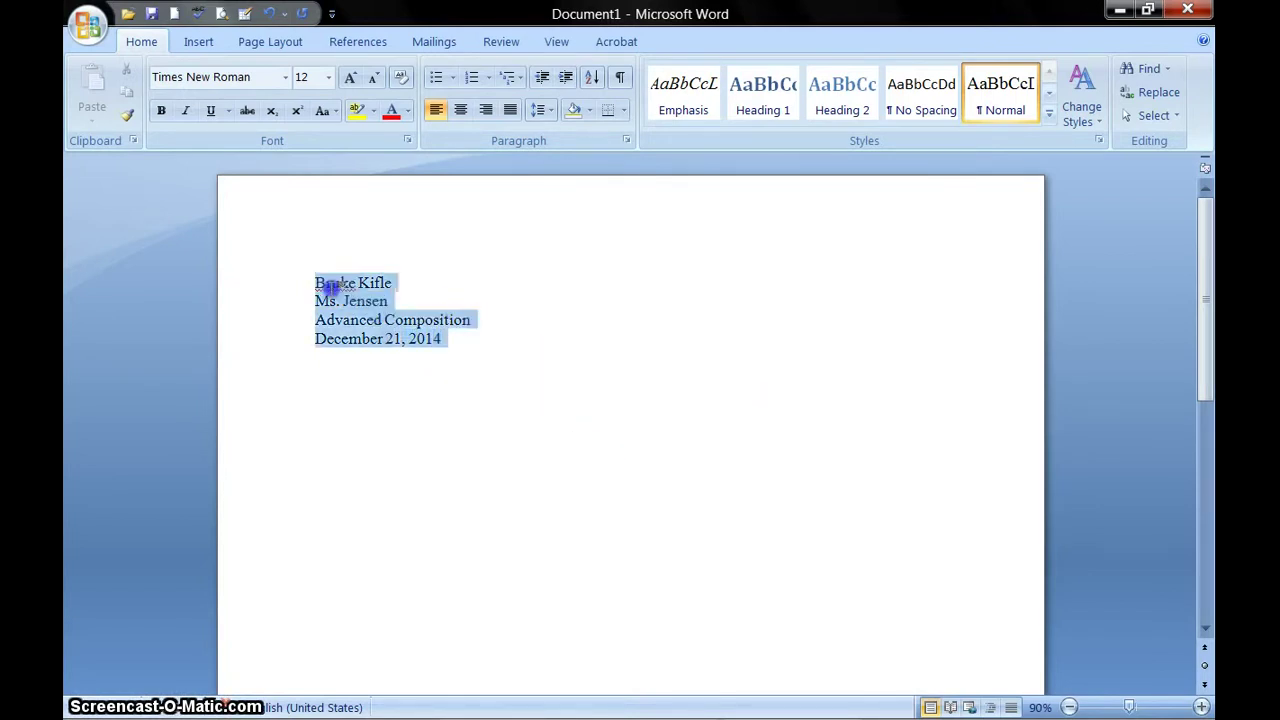
pyautogui.click(486, 400)
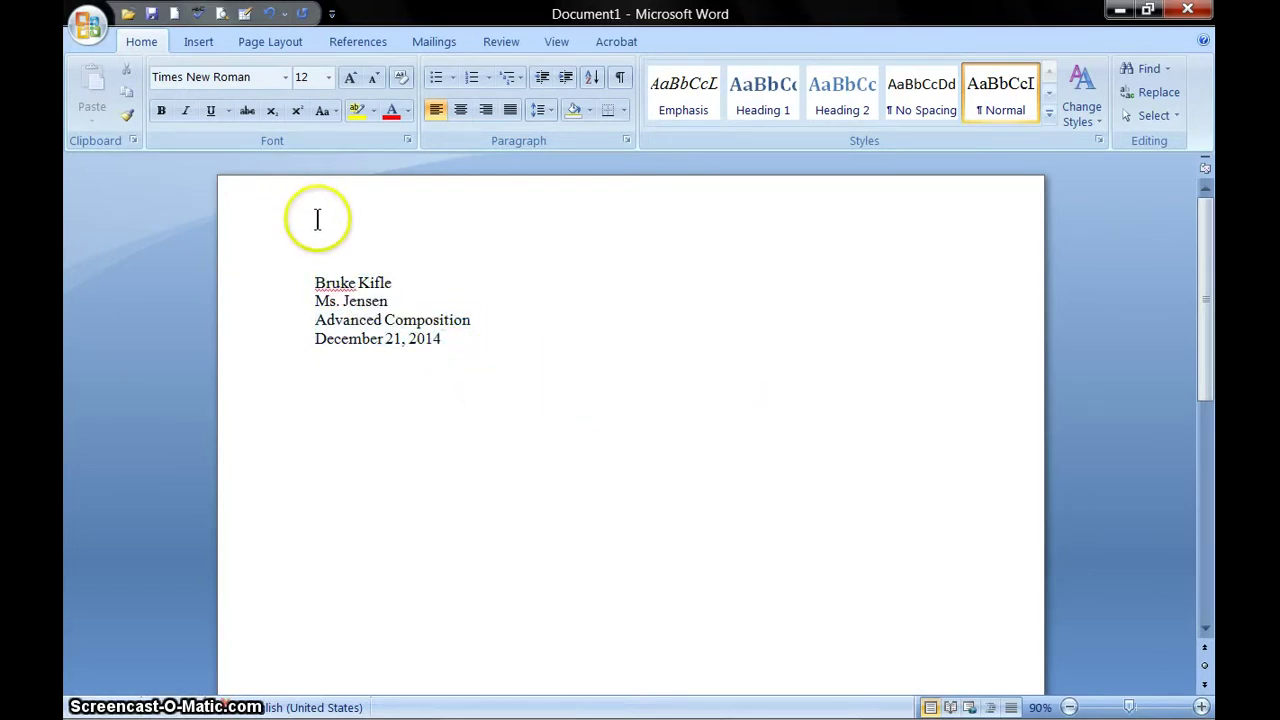
pyautogui.hotkey('ctrl', 'a')
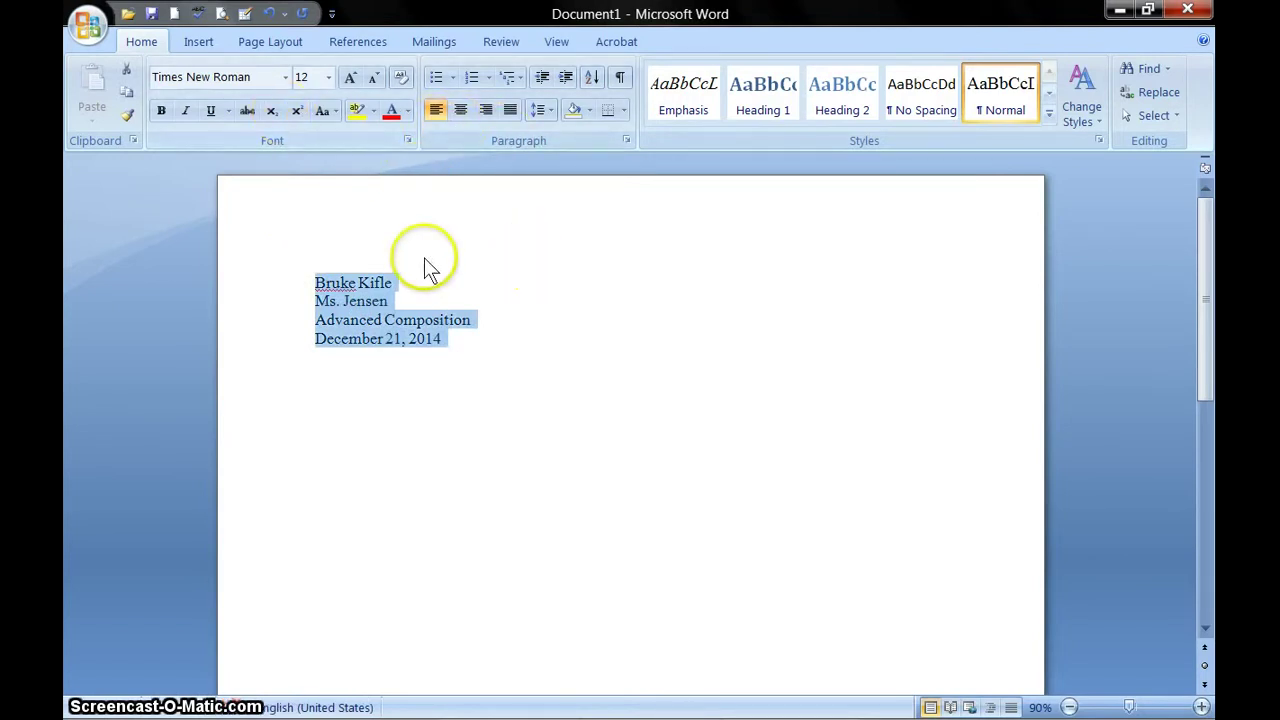
pyautogui.click(302, 45)
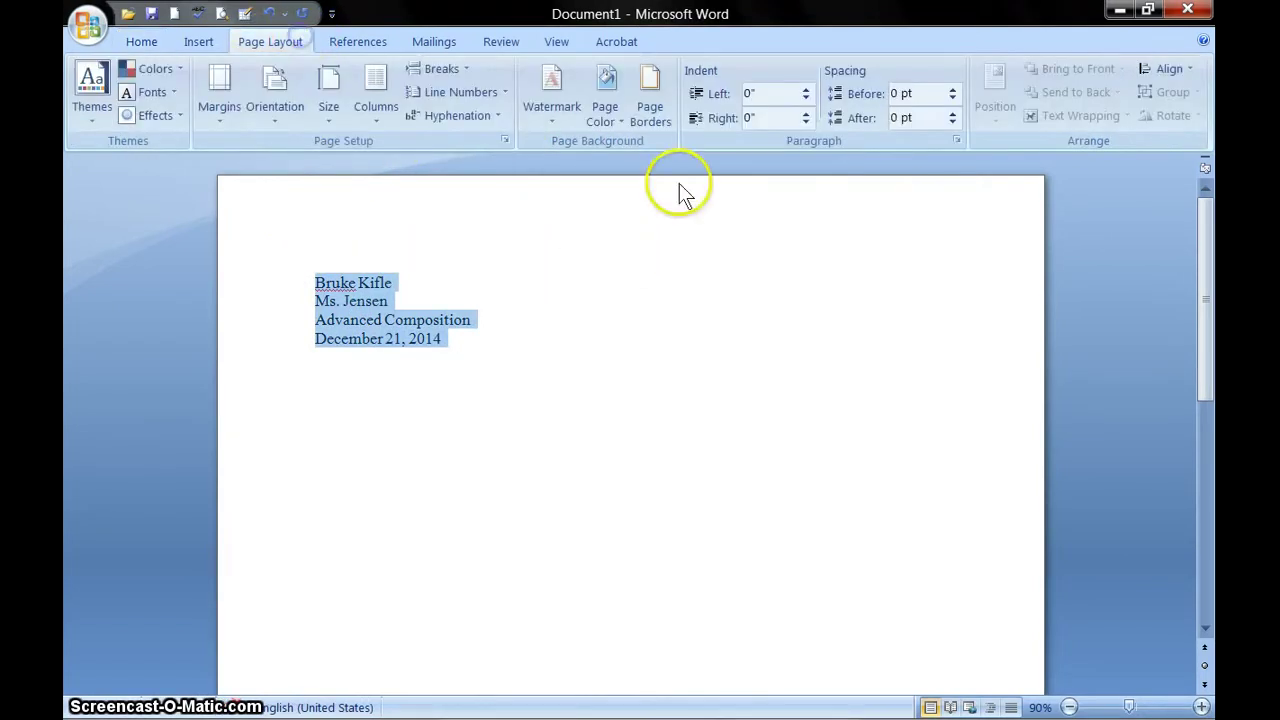
pyautogui.click(955, 140)
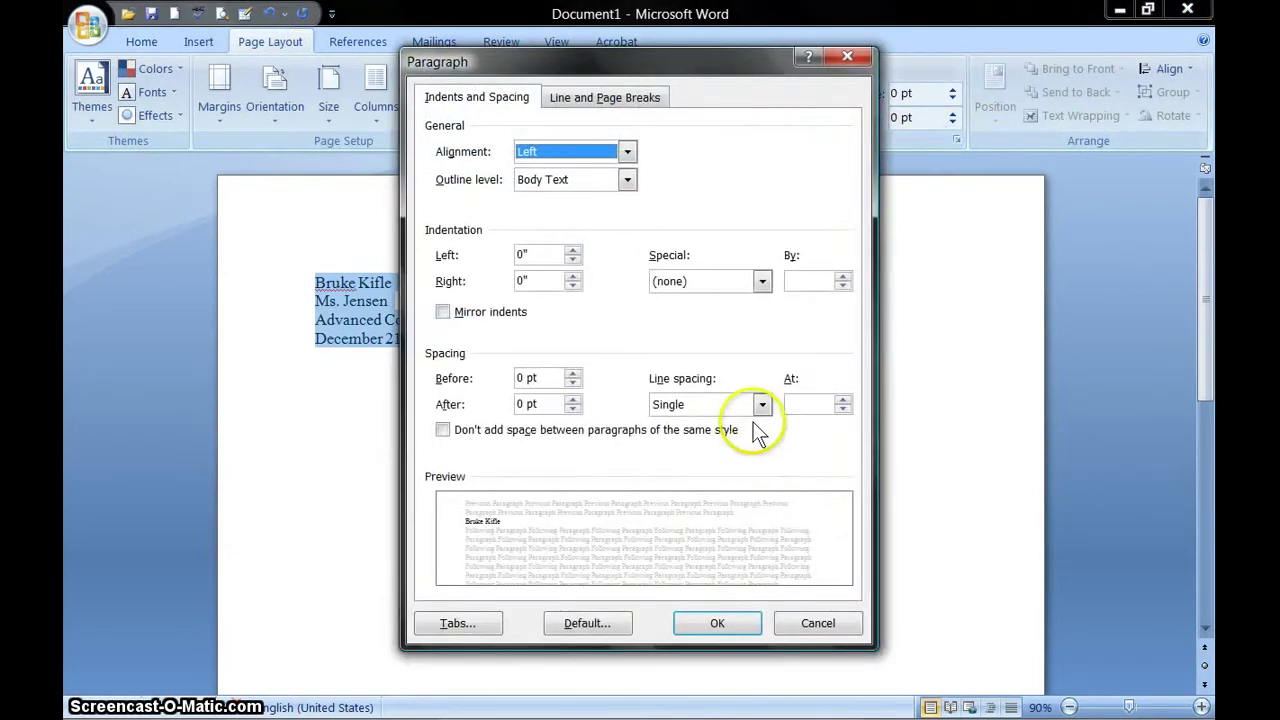
pyautogui.click(758, 407)
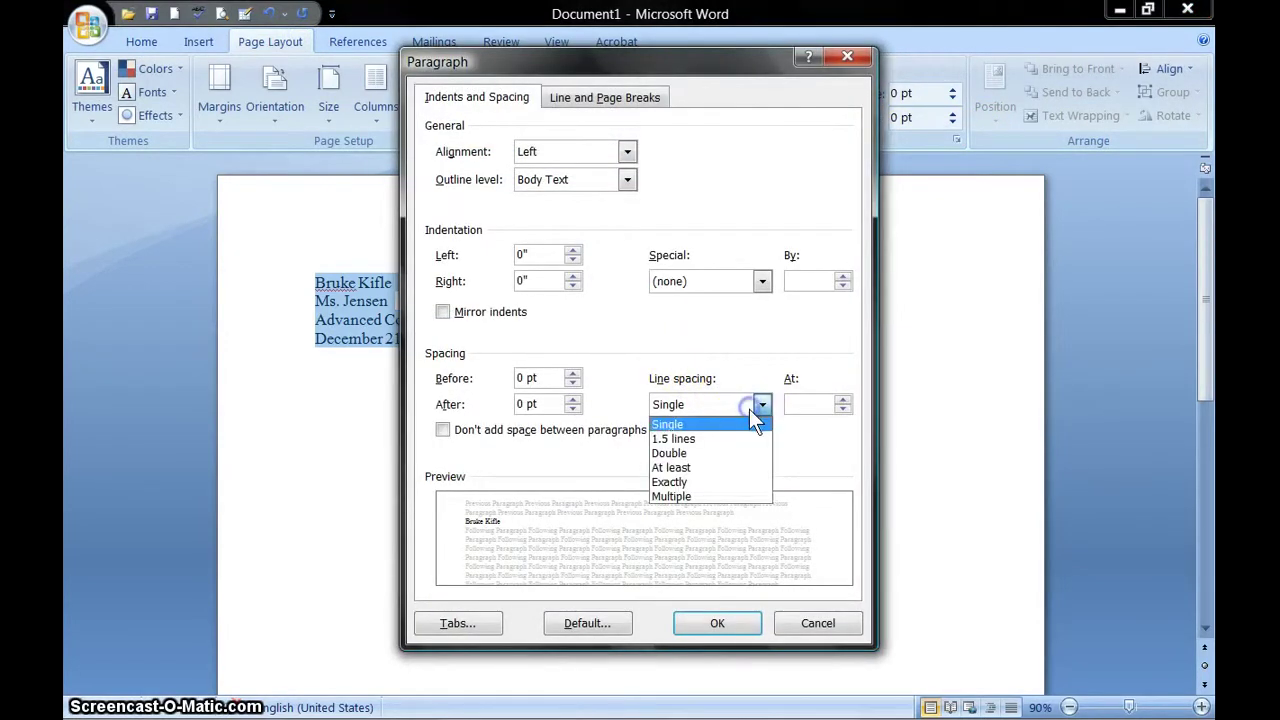
pyautogui.click(737, 454)
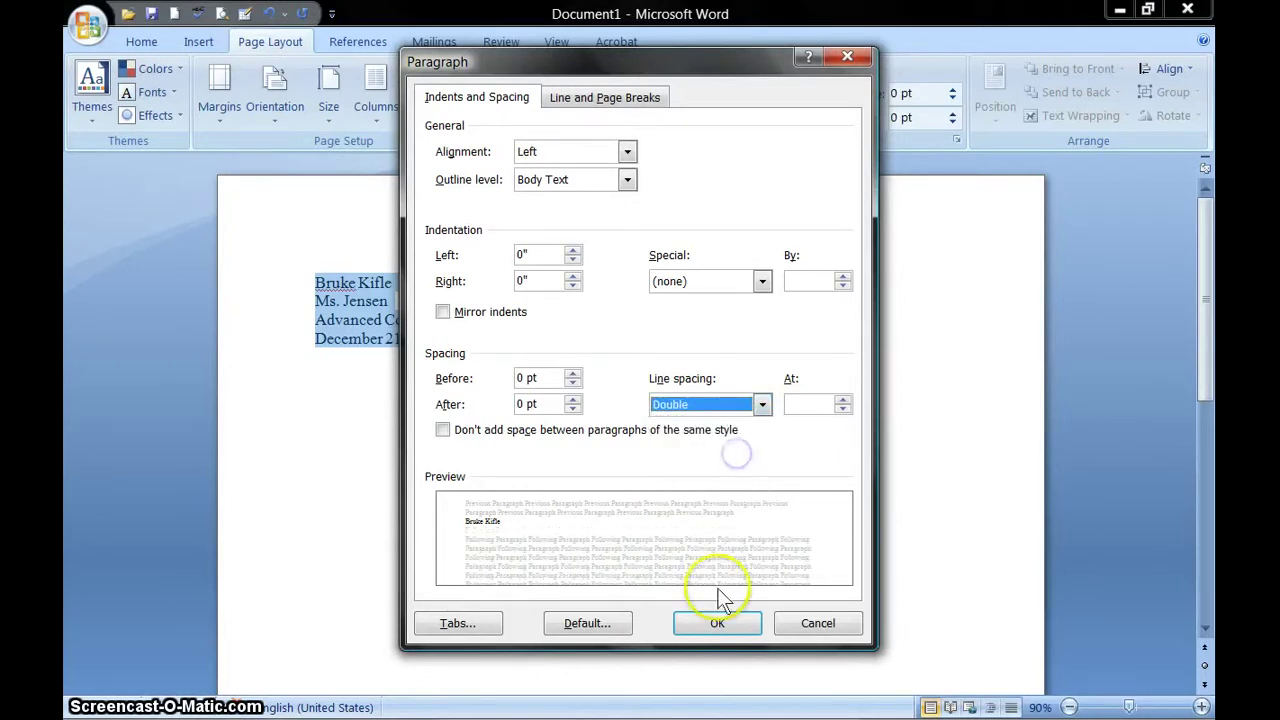
pyautogui.click(716, 621)
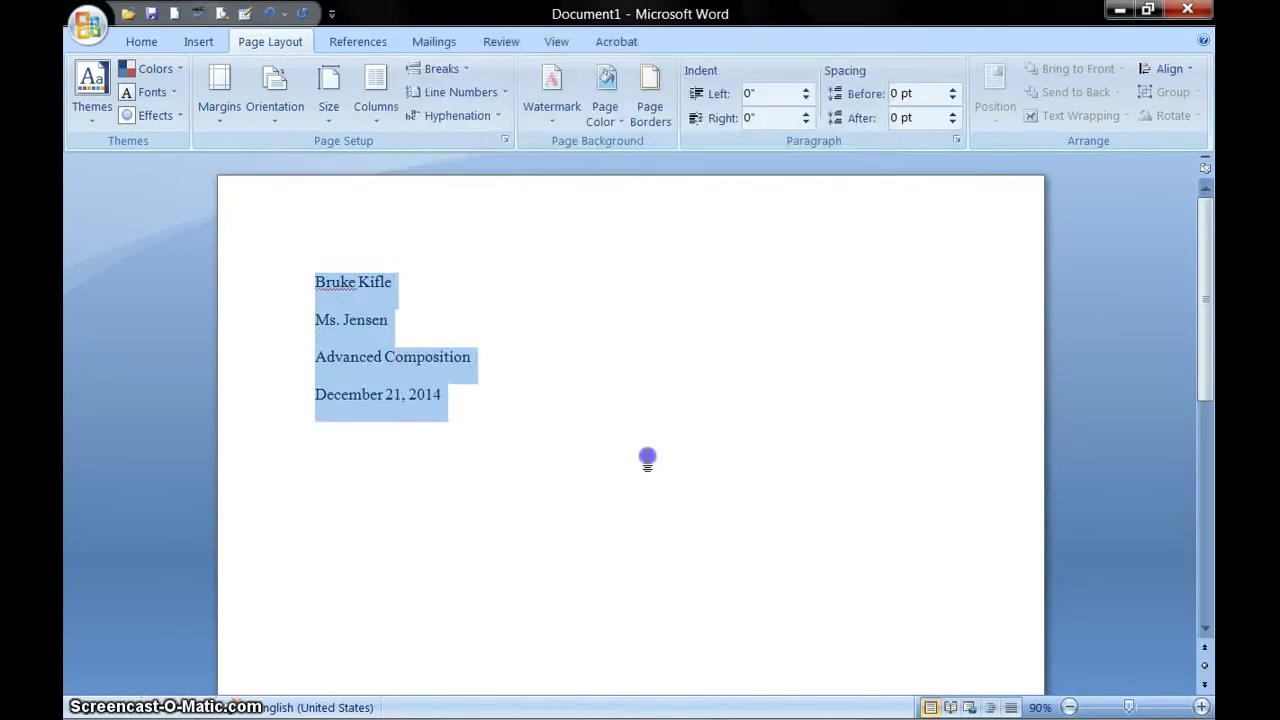
pyautogui.click(649, 457)
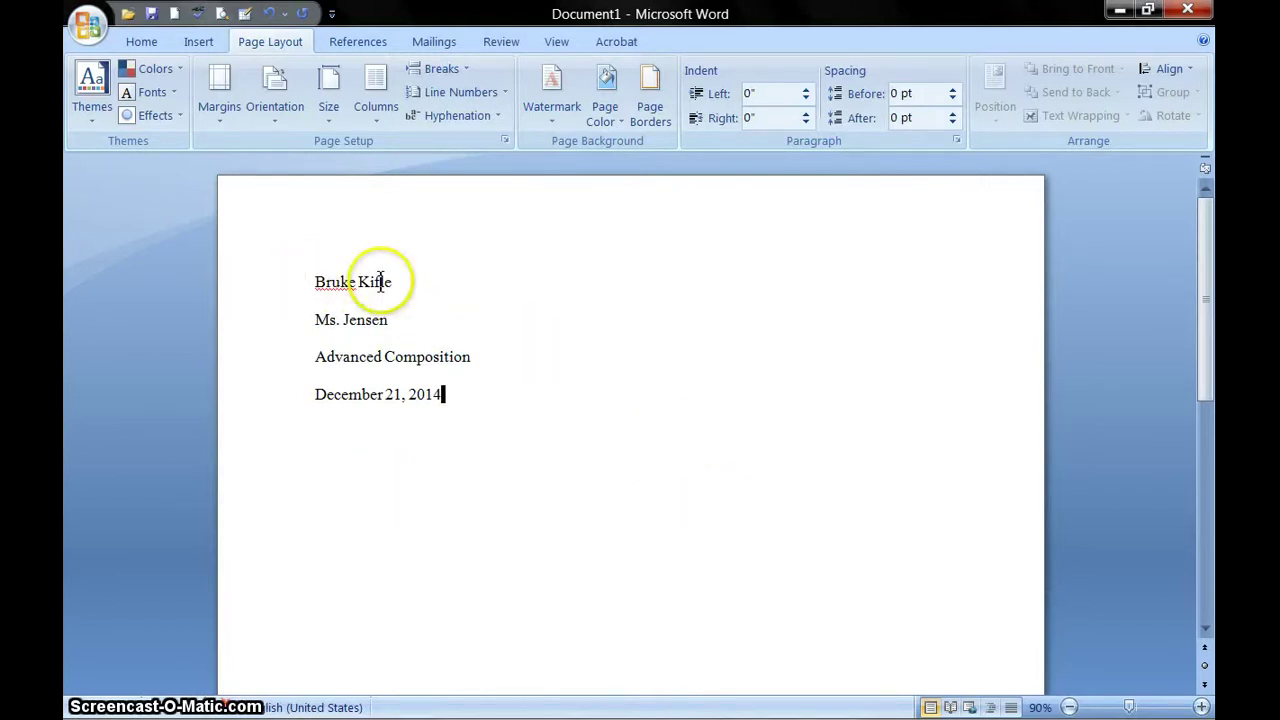
# - Keep all heading text at 12 pt Times New Roman
pyautogui.hotkey('ctrl', 'a')
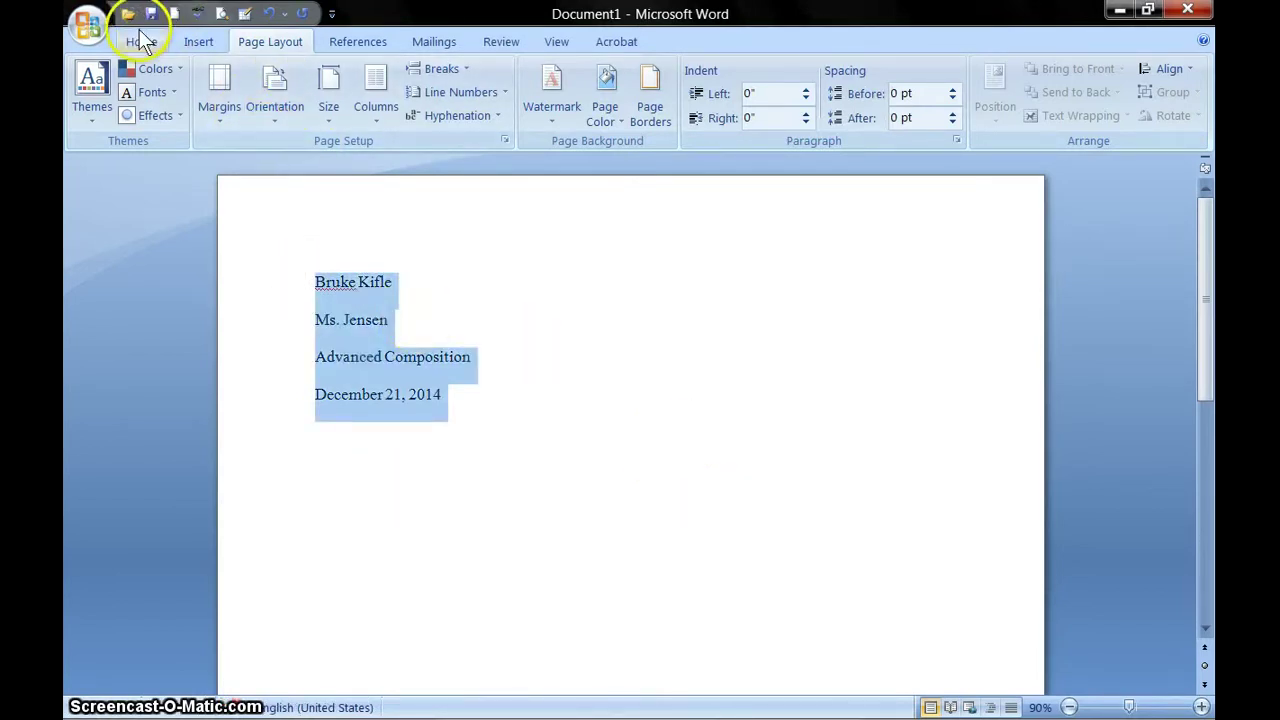
pyautogui.click(144, 41)
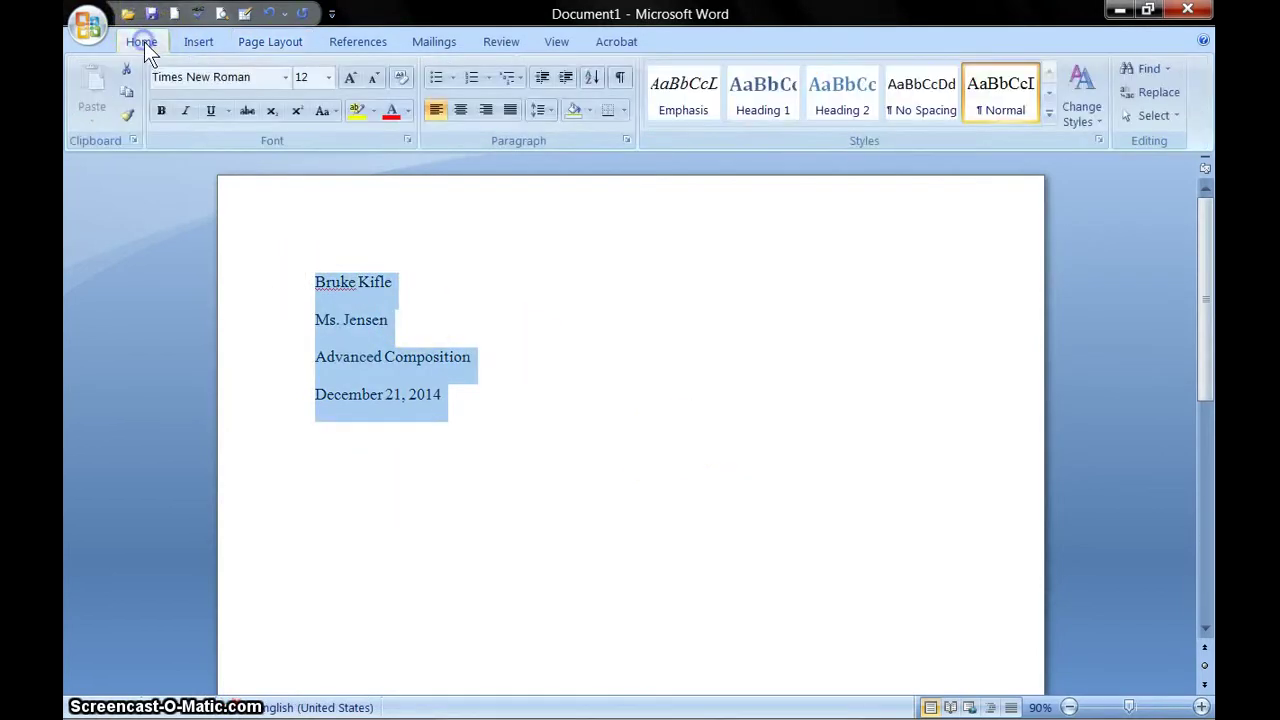
pyautogui.click(327, 78)
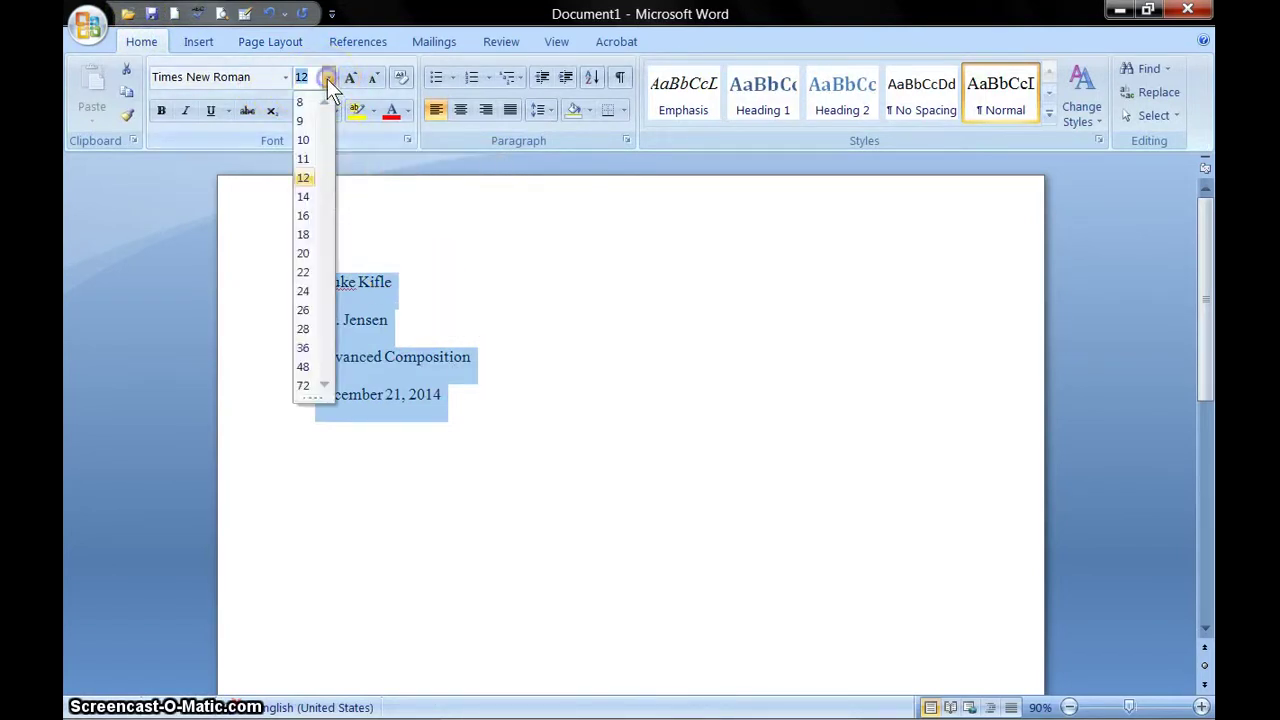
pyautogui.click(304, 177)
pyautogui.click(265, 77)
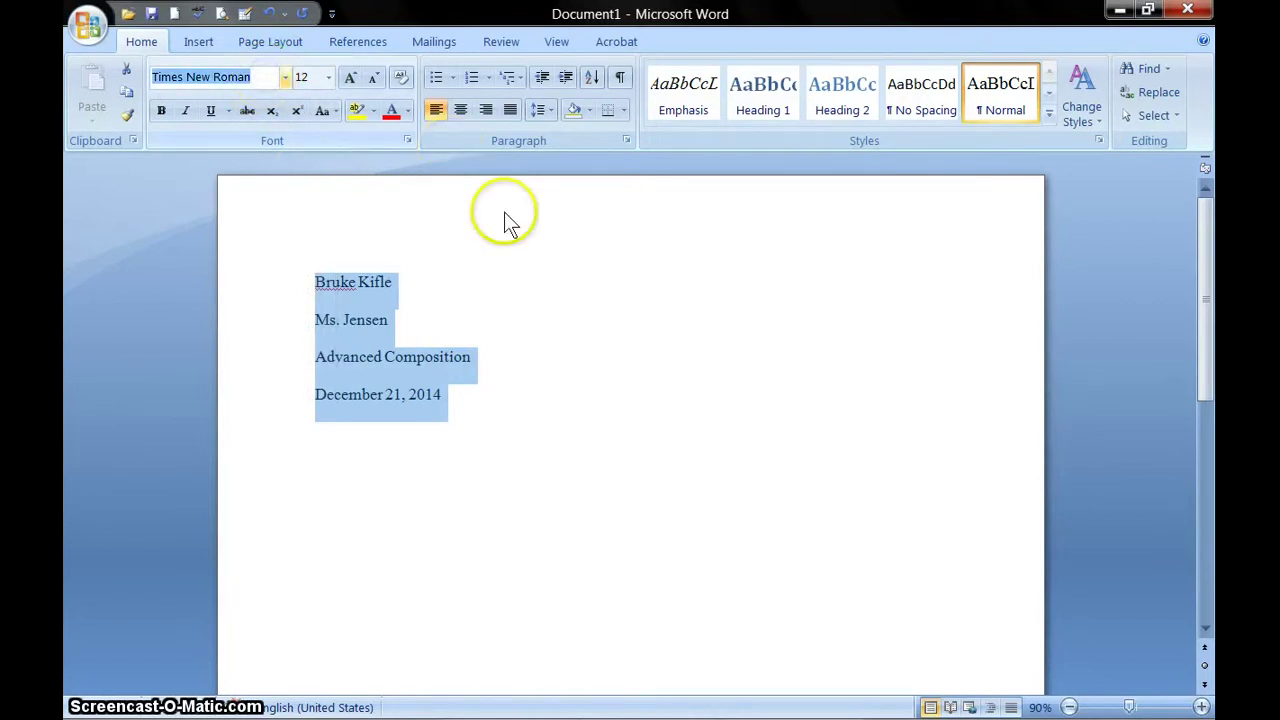
pyautogui.click(543, 338)
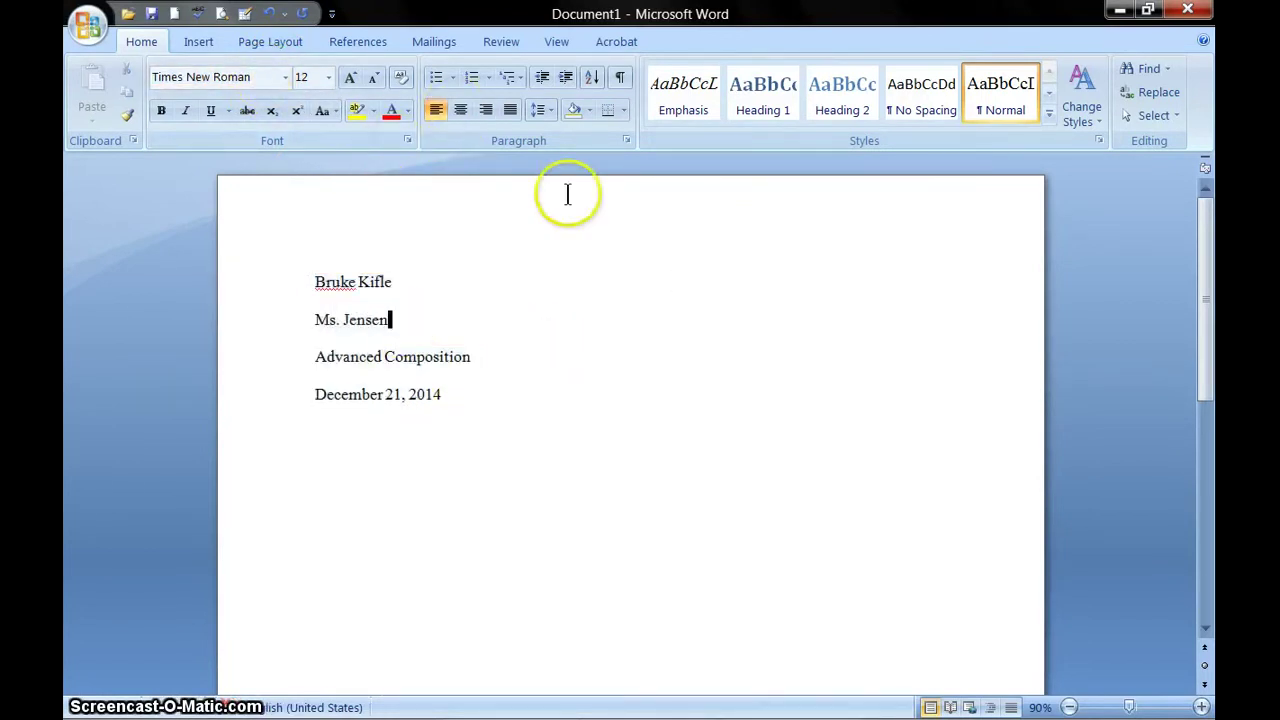
# - Apply the Normal margin preset, 1 inch on every side
pyautogui.click(285, 42)
pyautogui.click(227, 120)
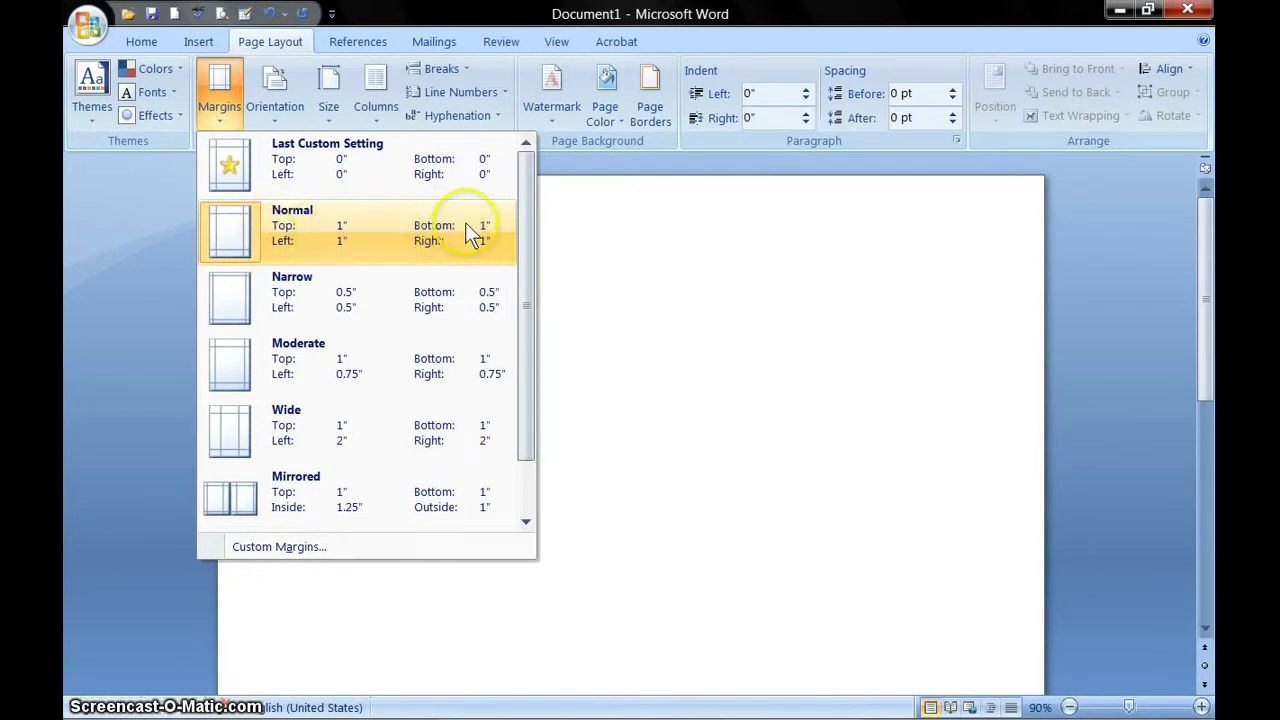
pyautogui.click(322, 224)
pyautogui.click(484, 362)
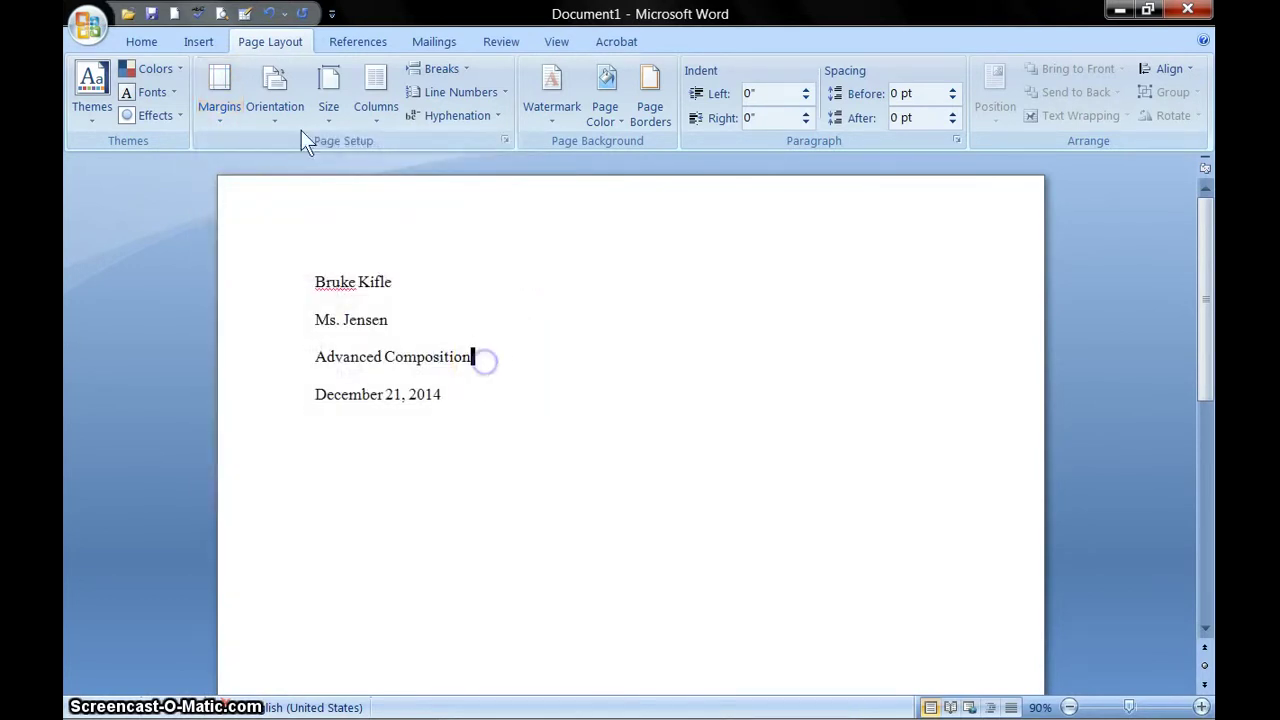
pyautogui.click(199, 42)
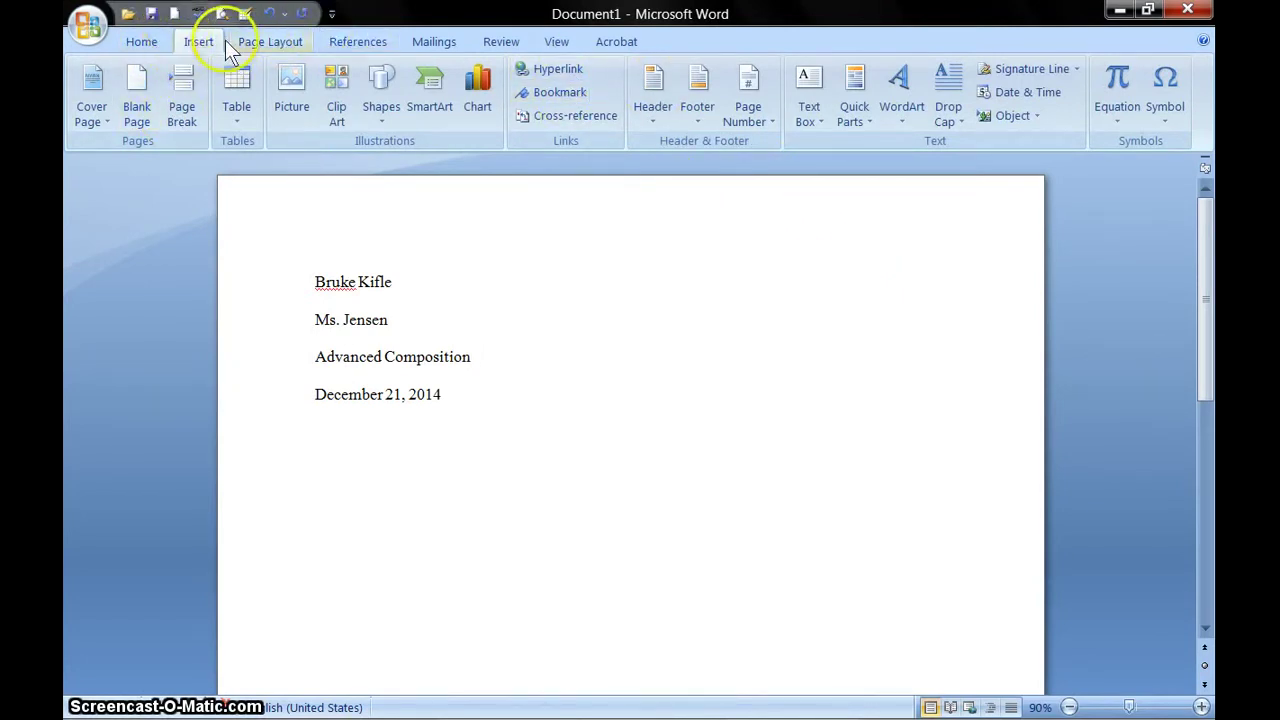
# - Add a top-right Plain Number 3 page number to the header, then close header editing
pyautogui.click(748, 115)
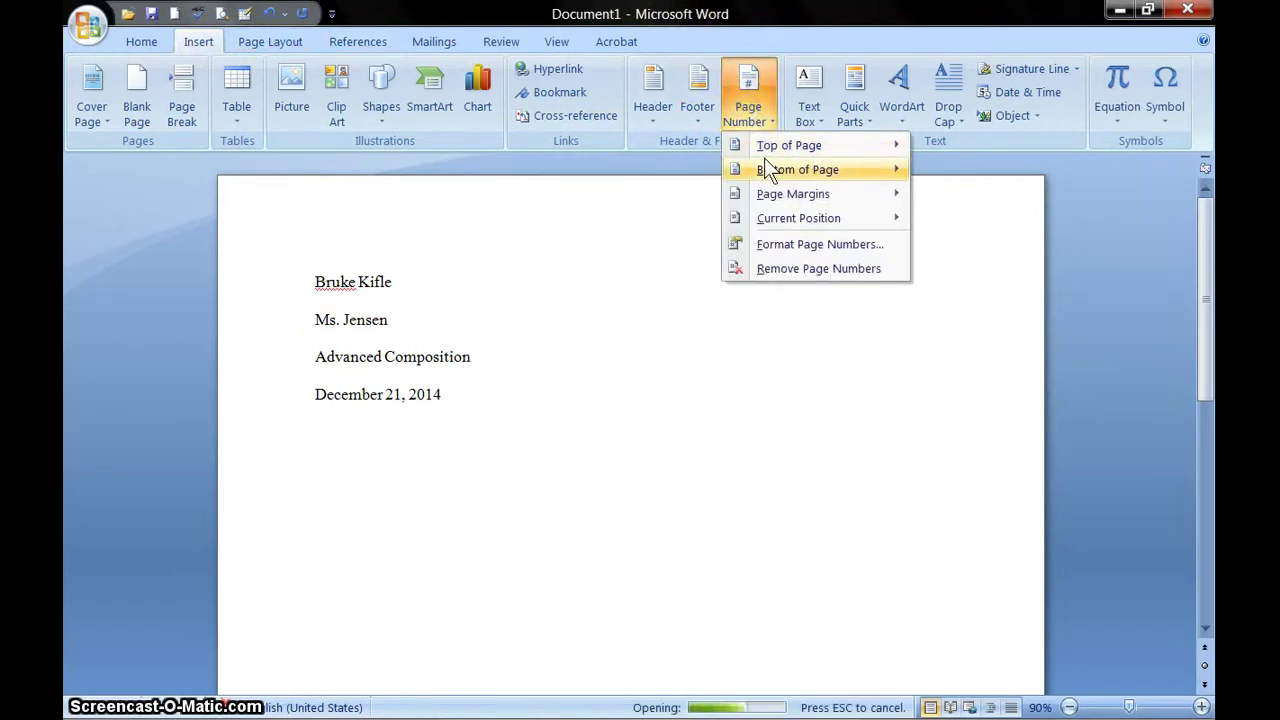
pyautogui.moveTo(767, 170)
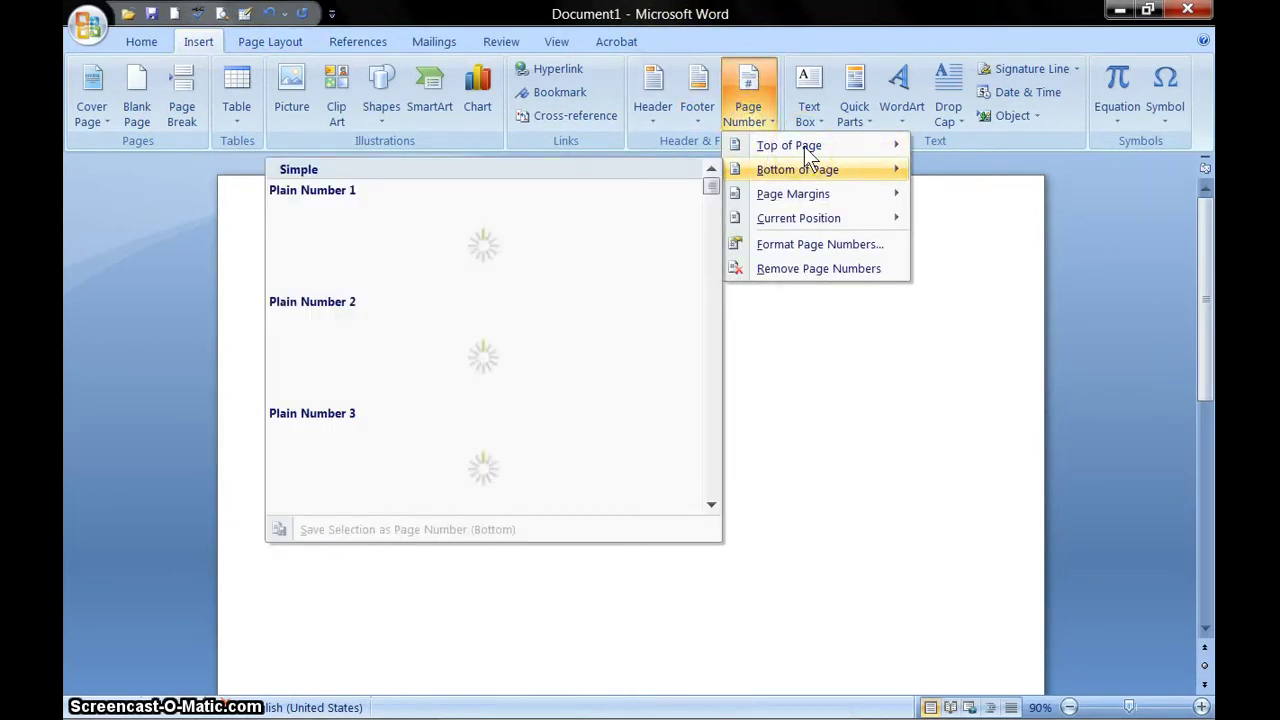
pyautogui.moveTo(808, 145)
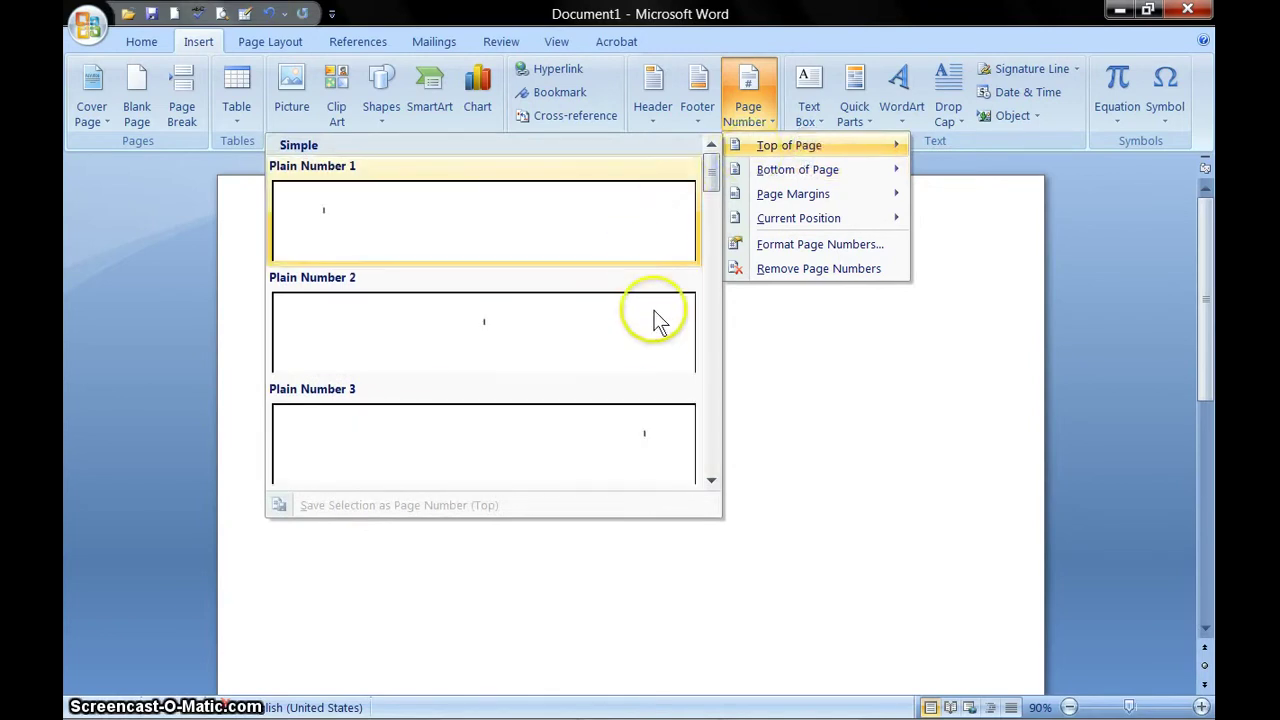
pyautogui.click(632, 418)
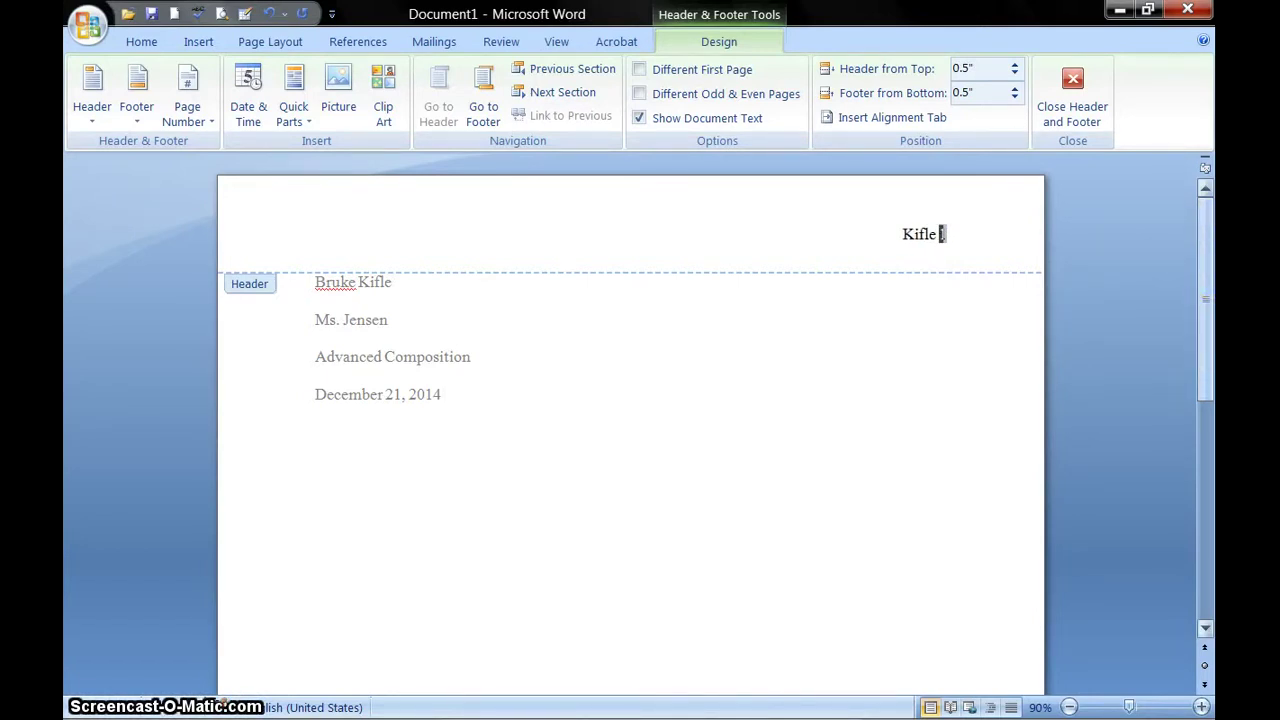
pyautogui.click(1072, 96)
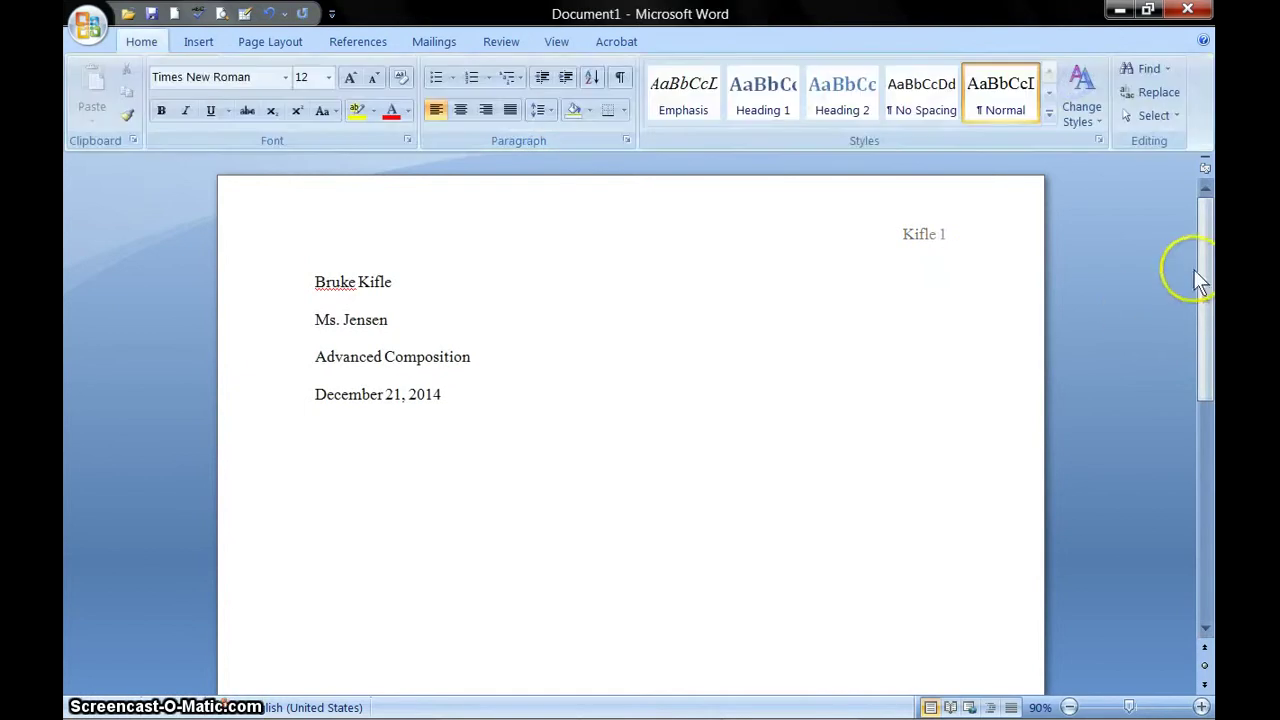
pyautogui.moveTo(1200, 255); pyautogui.dragTo(1205, 228)
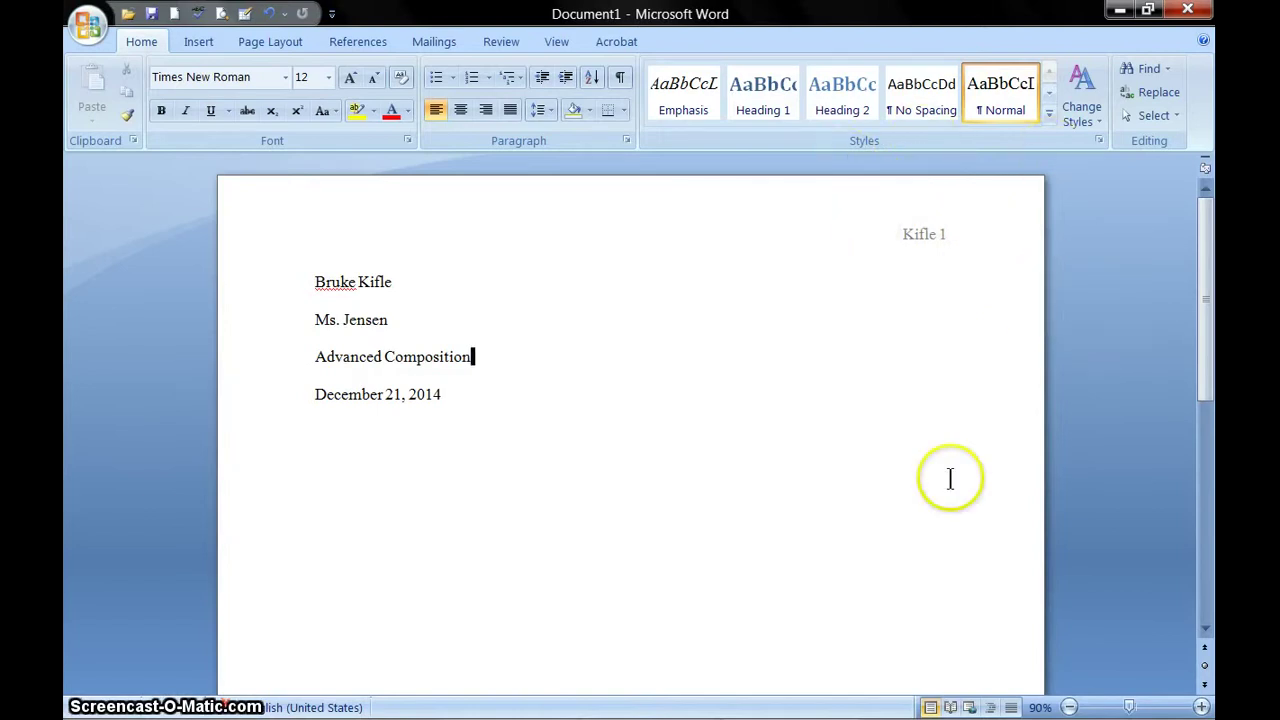
pyautogui.moveTo(1205, 290); pyautogui.dragTo(1203, 318)
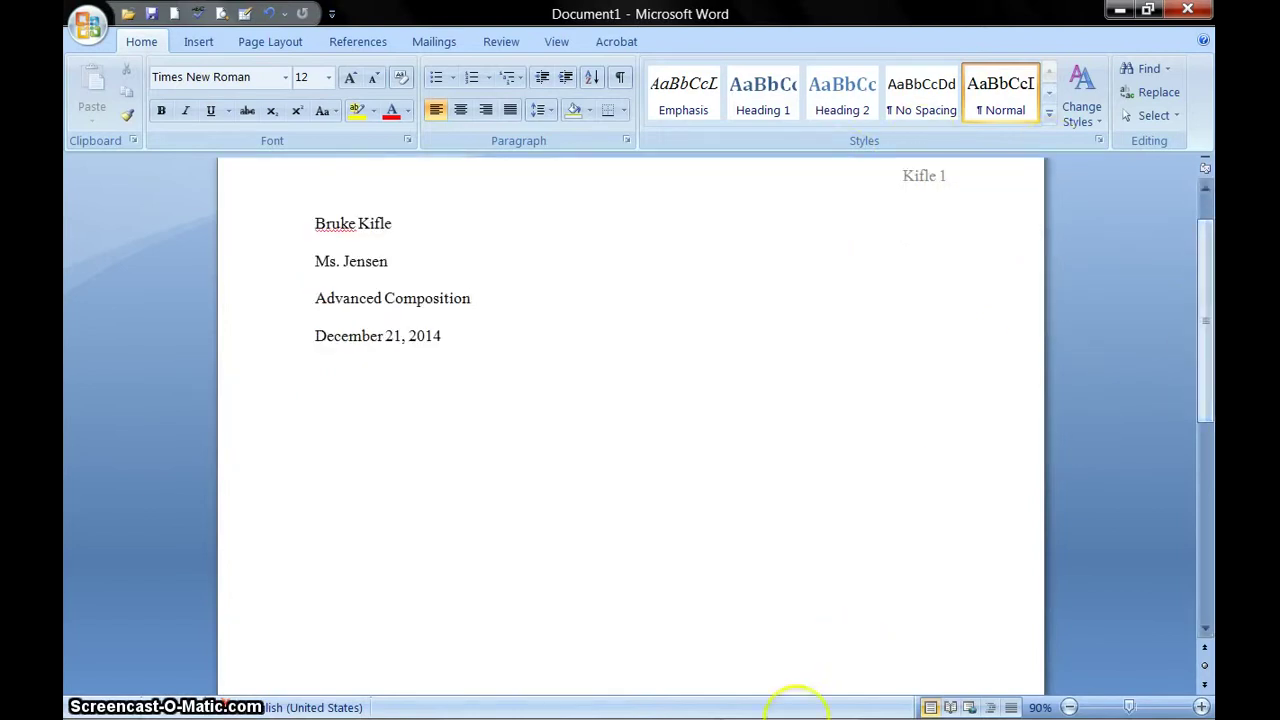
pyautogui.click(788, 704)
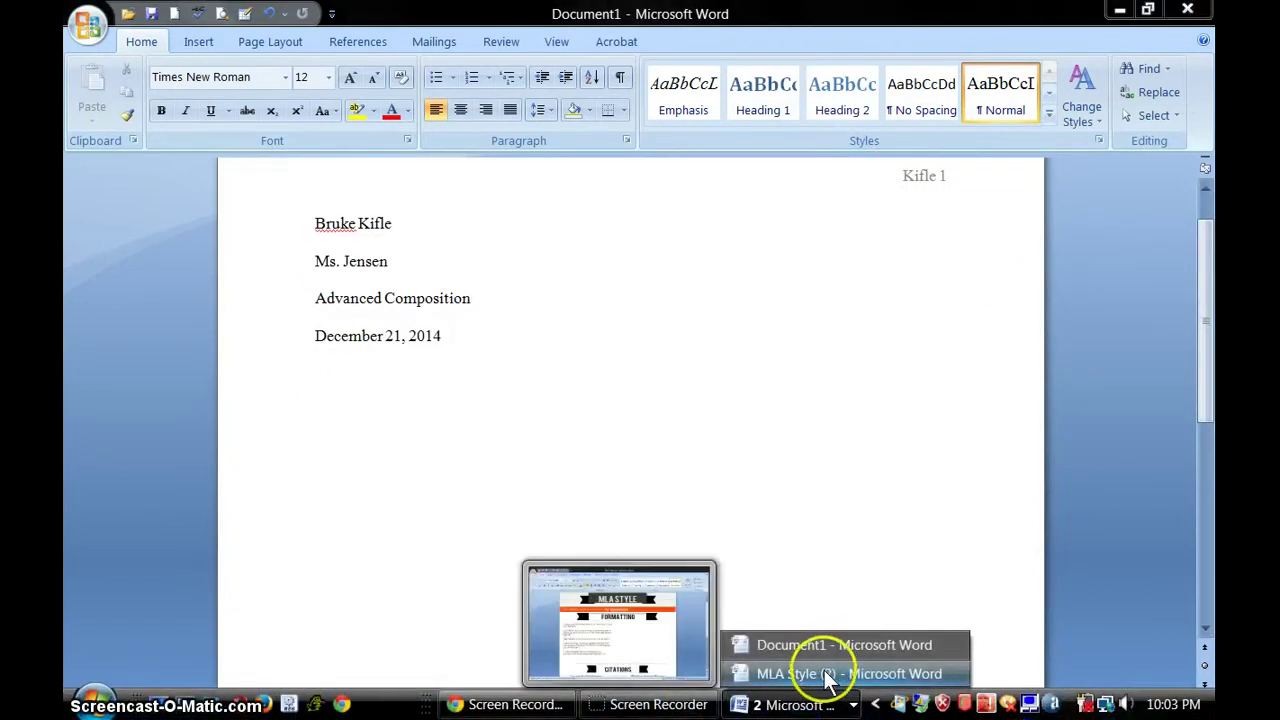
# - Check the MLA Style (2) reference sheet, then return to Document1
pyautogui.click(820, 673)
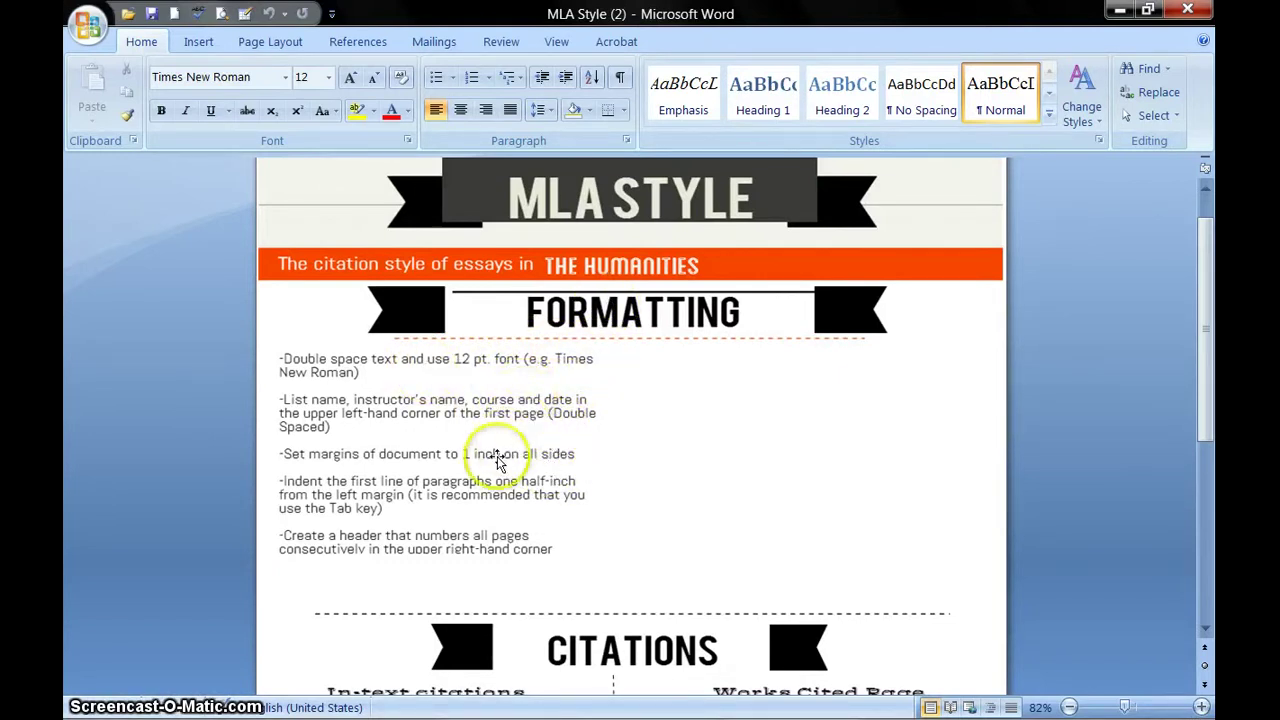
pyautogui.moveTo(790, 714)
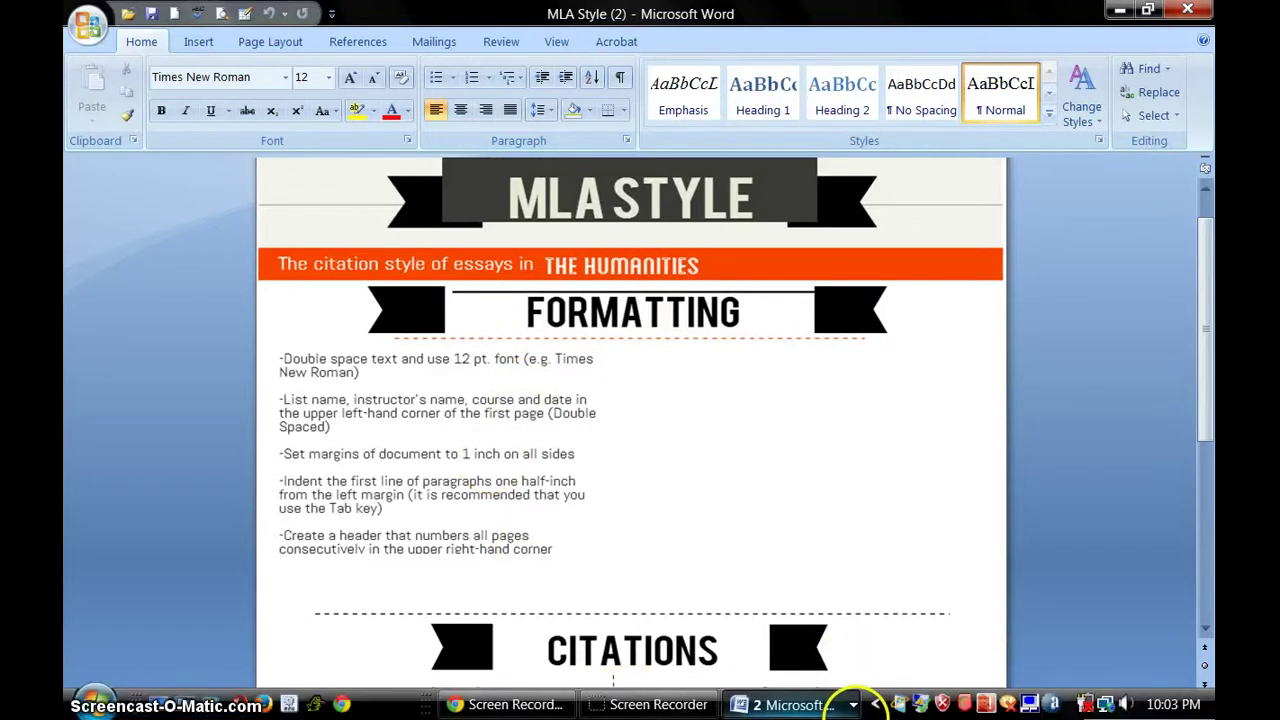
pyautogui.click(848, 706)
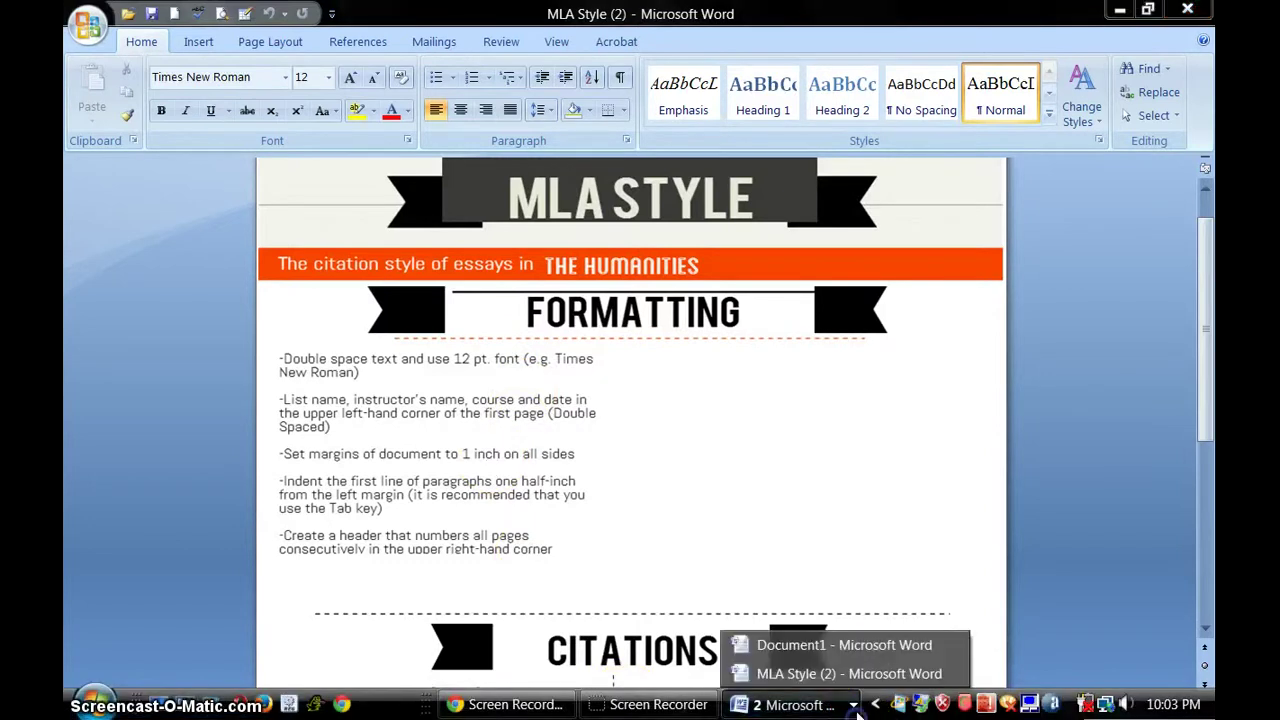
pyautogui.click(880, 646)
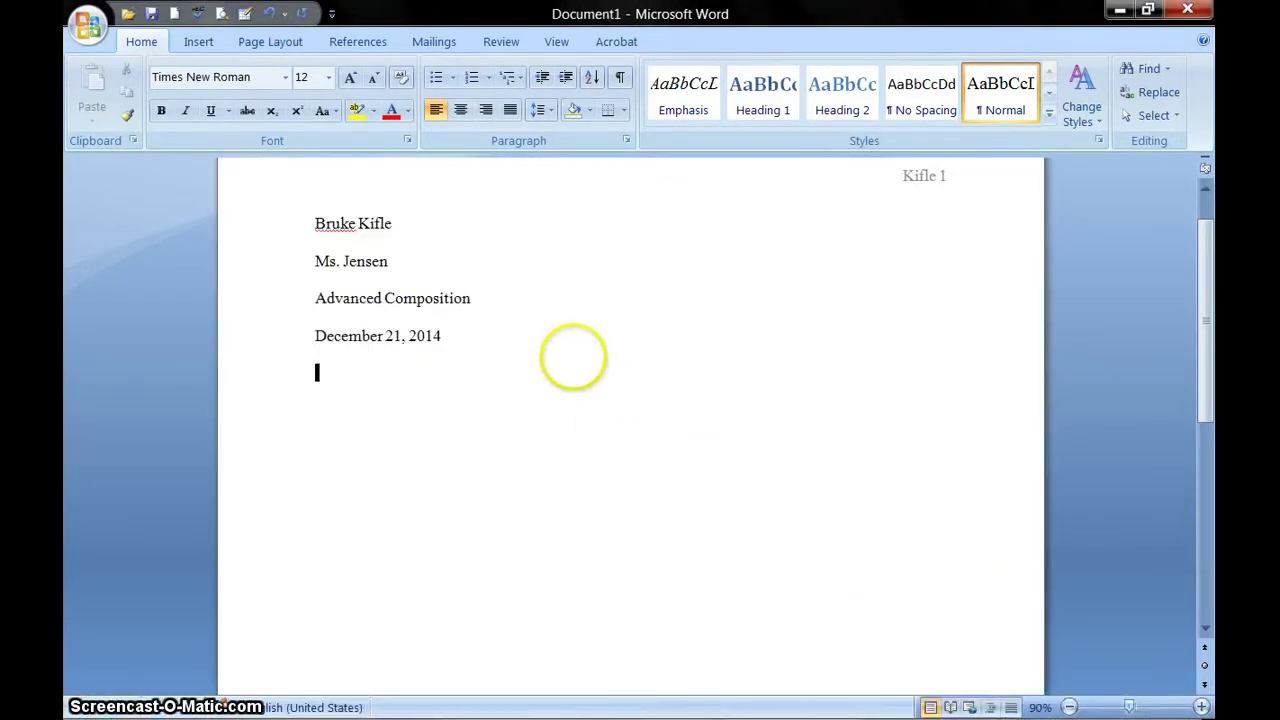
# - Add the centered title 'MLA Screen-cast' on a new line below the date
pyautogui.press('Return')
pyautogui.click(458, 110)
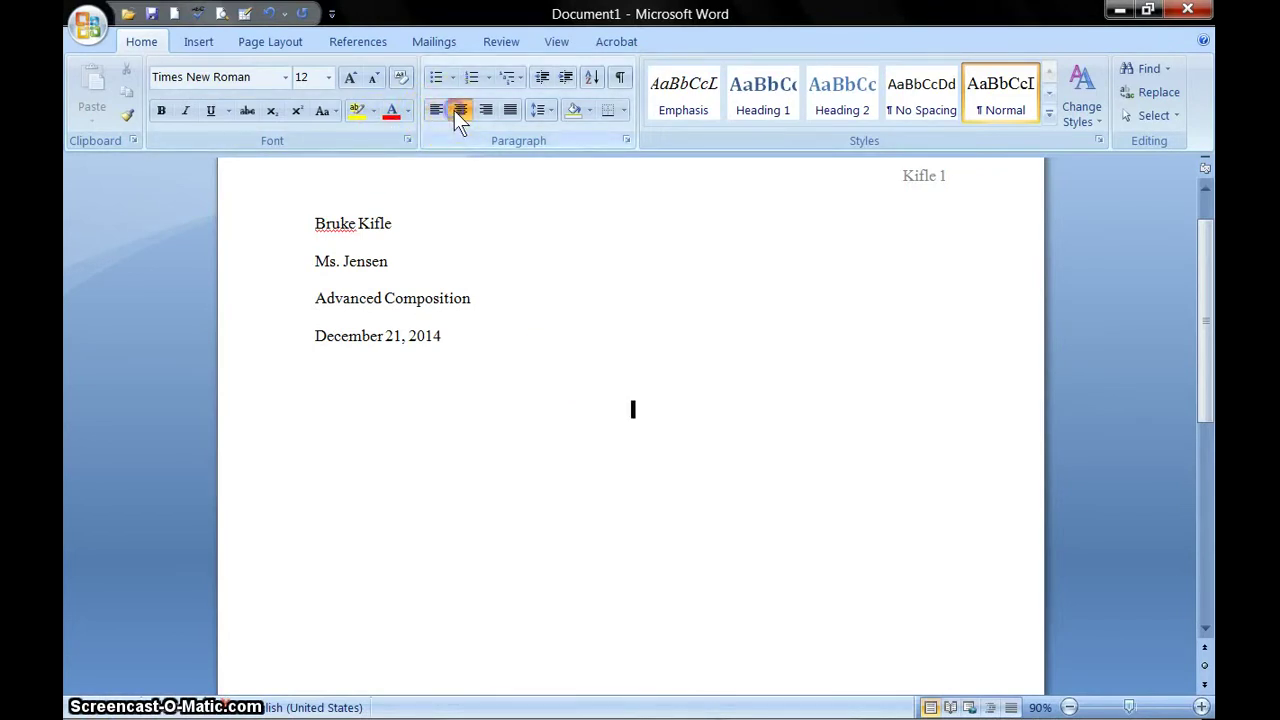
pyautogui.write('Ml')
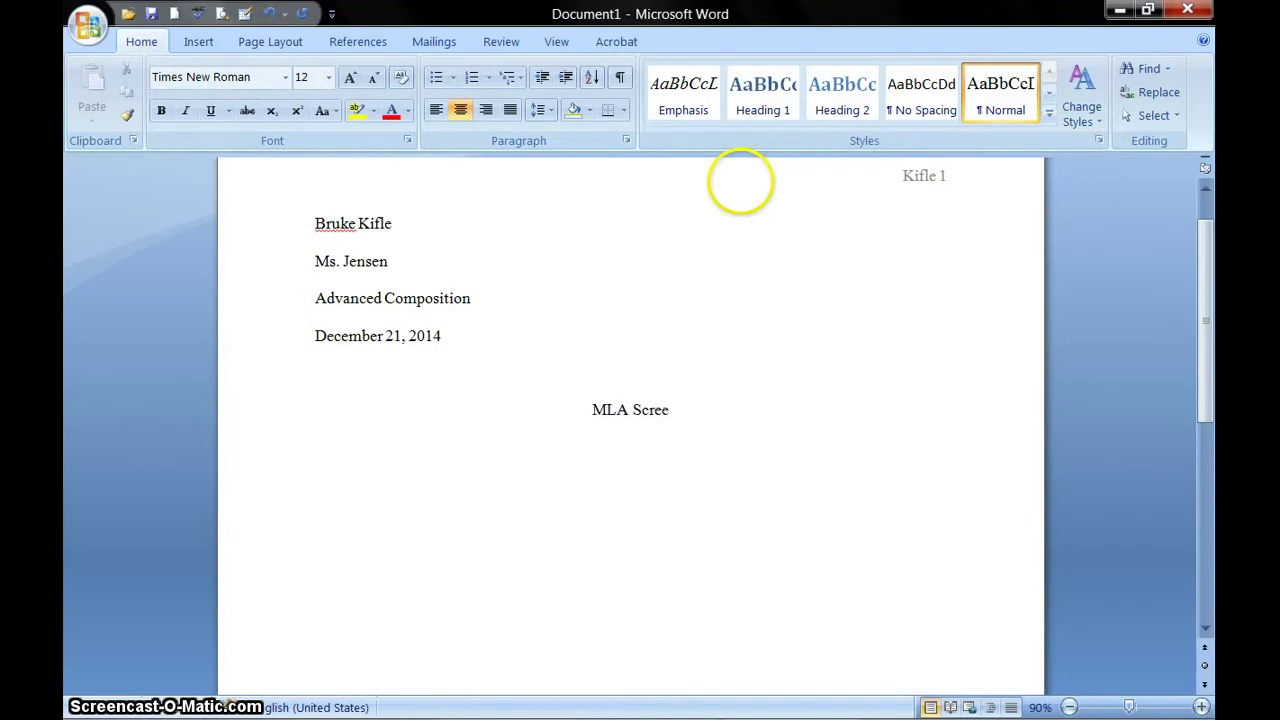
pyautogui.write('A Screen-scas')
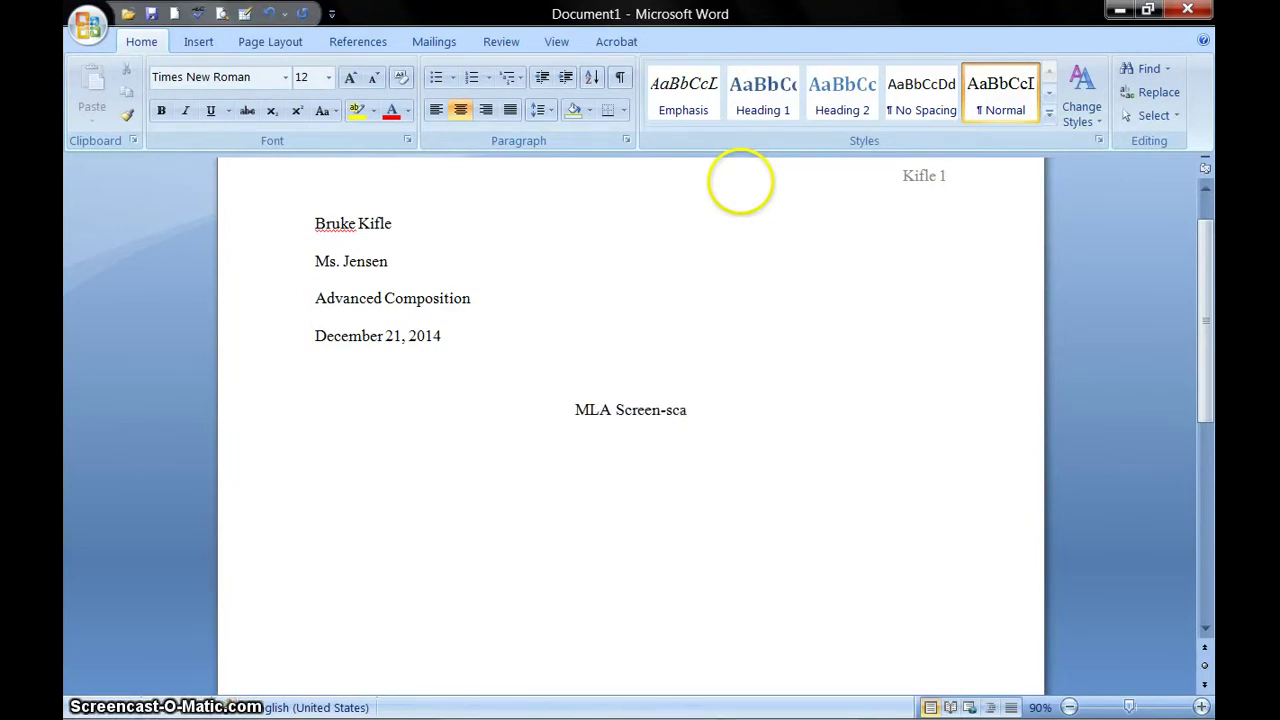
pyautogui.press('BackSpace')
pyautogui.press('BackSpace')
pyautogui.press('BackSpace')
pyautogui.press('BackSpace')
pyautogui.write('cas')
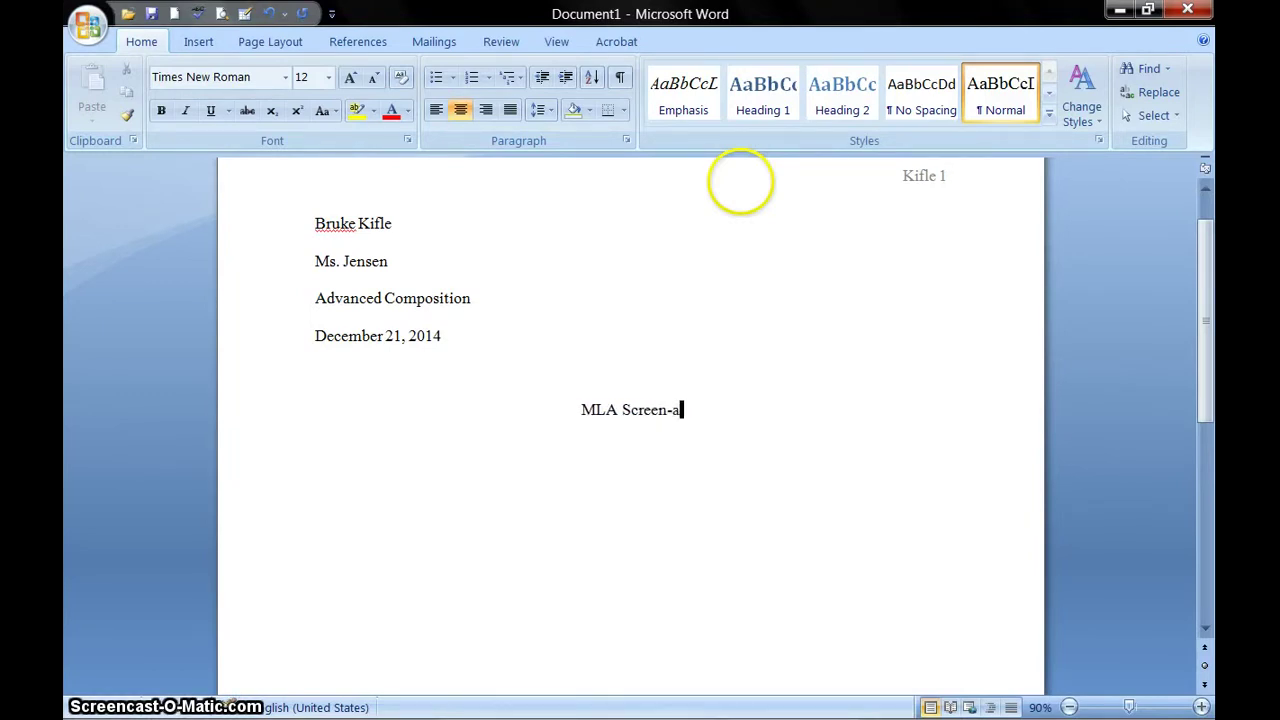
pyautogui.write('t')
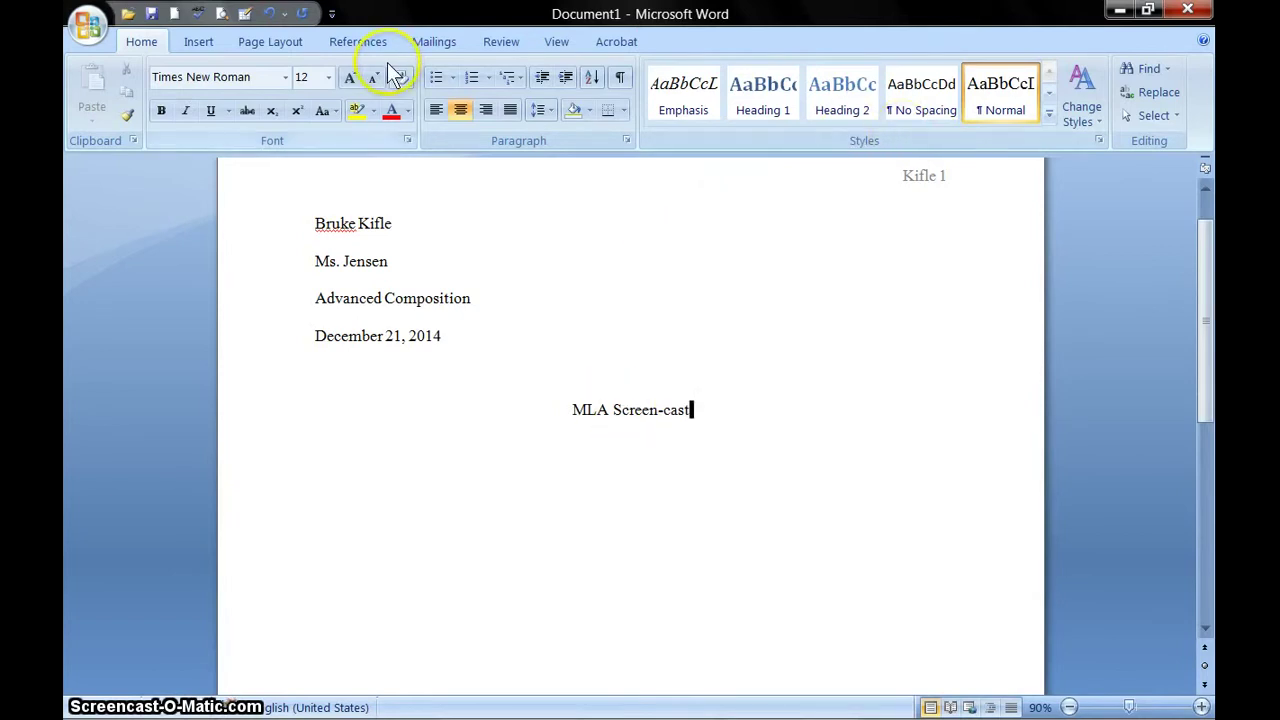
# - Leave the title plain, not bold or italic, and delete the blank line above it
pyautogui.moveTo(726, 408); pyautogui.dragTo(480, 414)
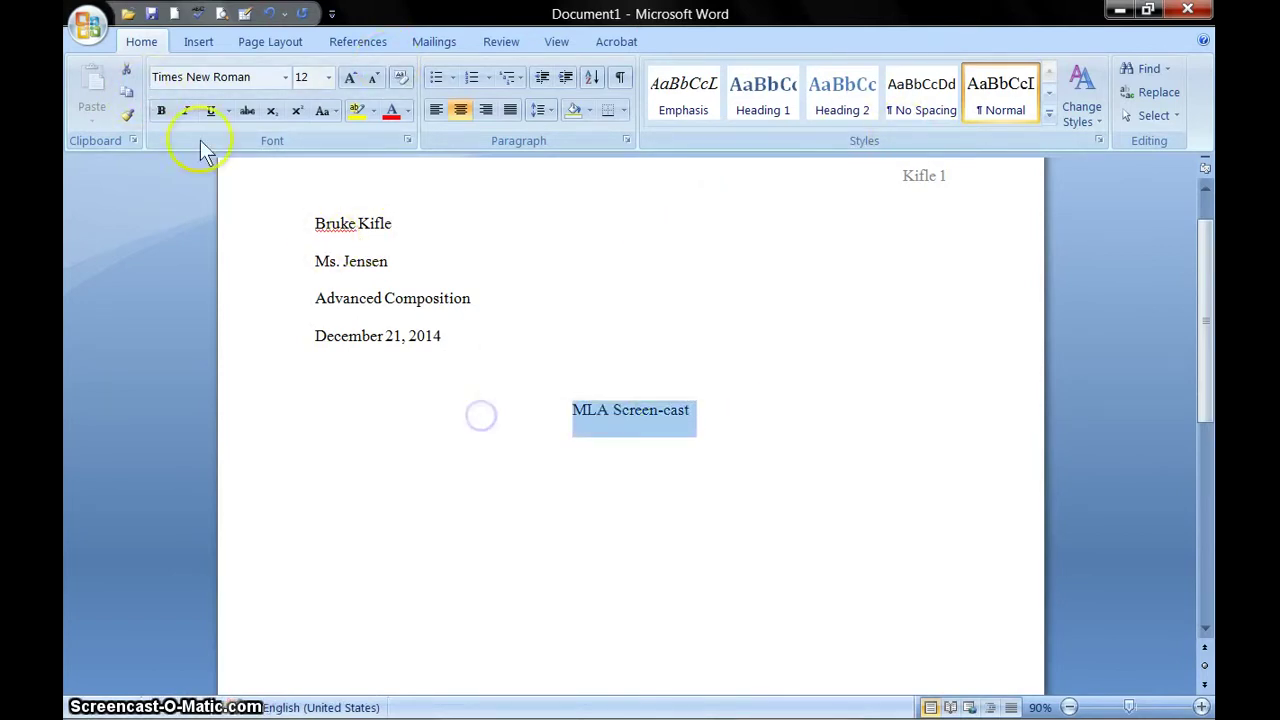
pyautogui.click(186, 110)
pyautogui.click(160, 110)
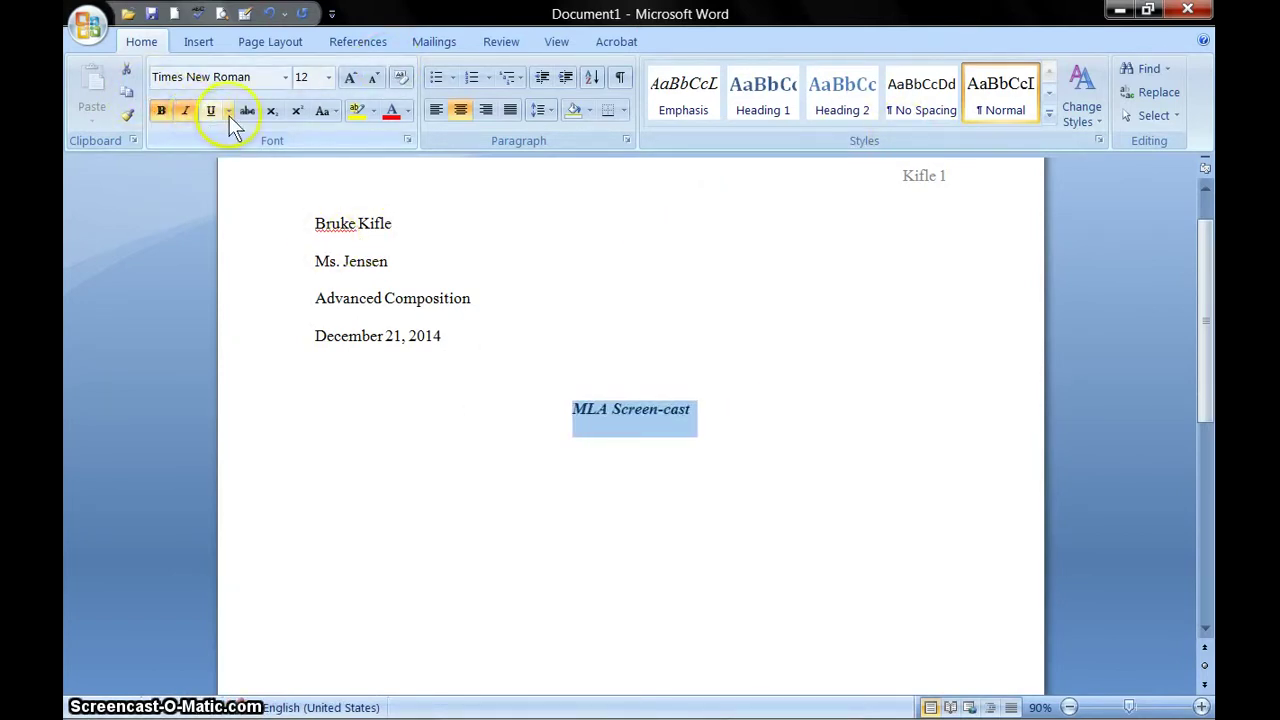
pyautogui.click(163, 111)
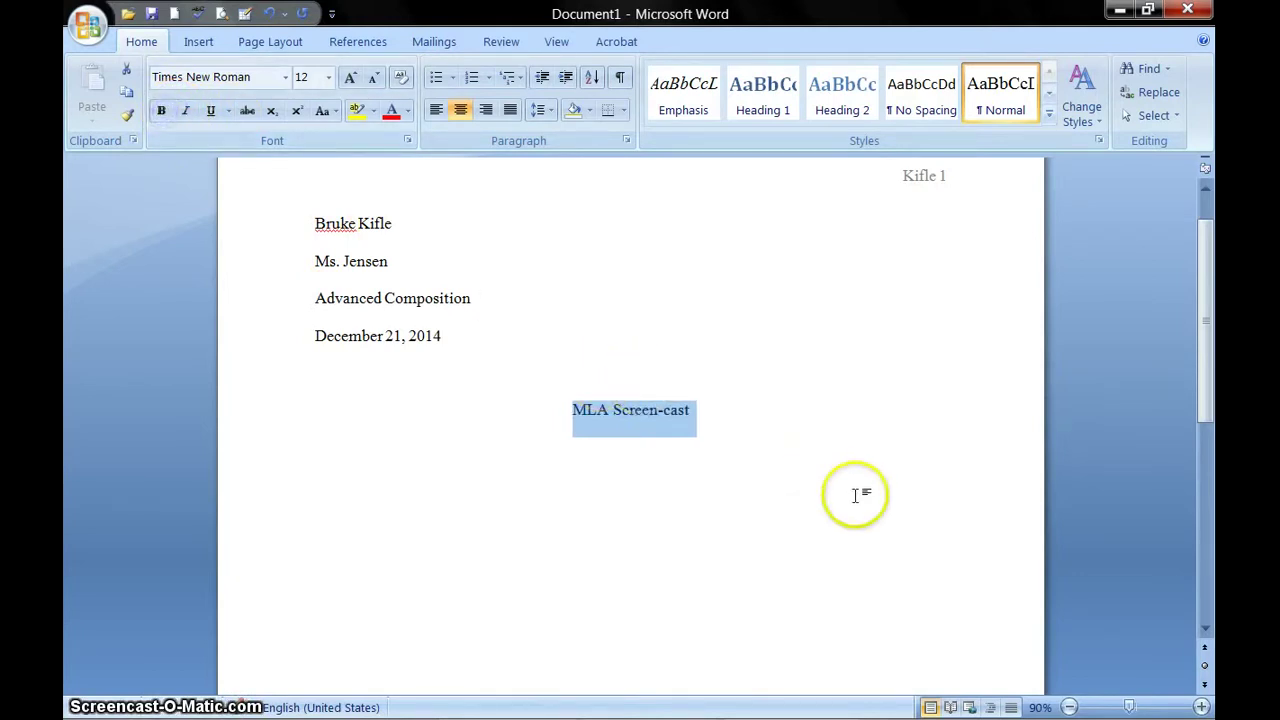
pyautogui.click(704, 408)
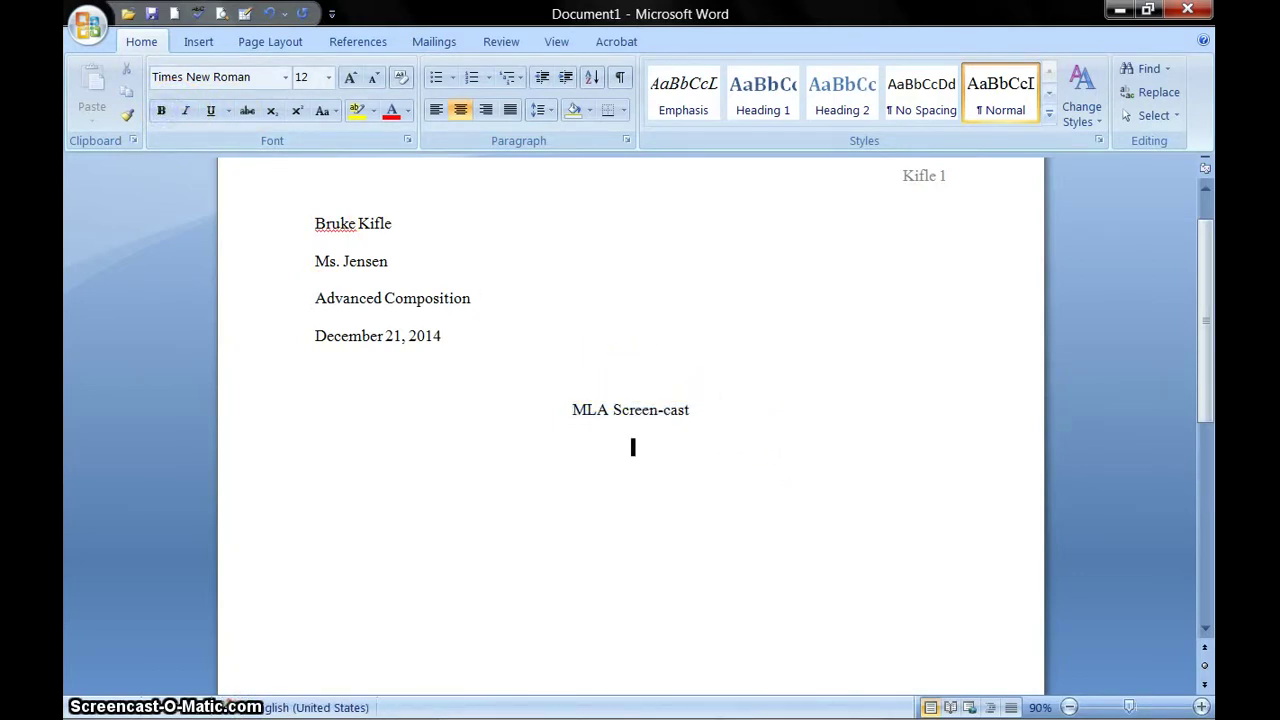
pyautogui.click(648, 380)
pyautogui.press('BackSpace')
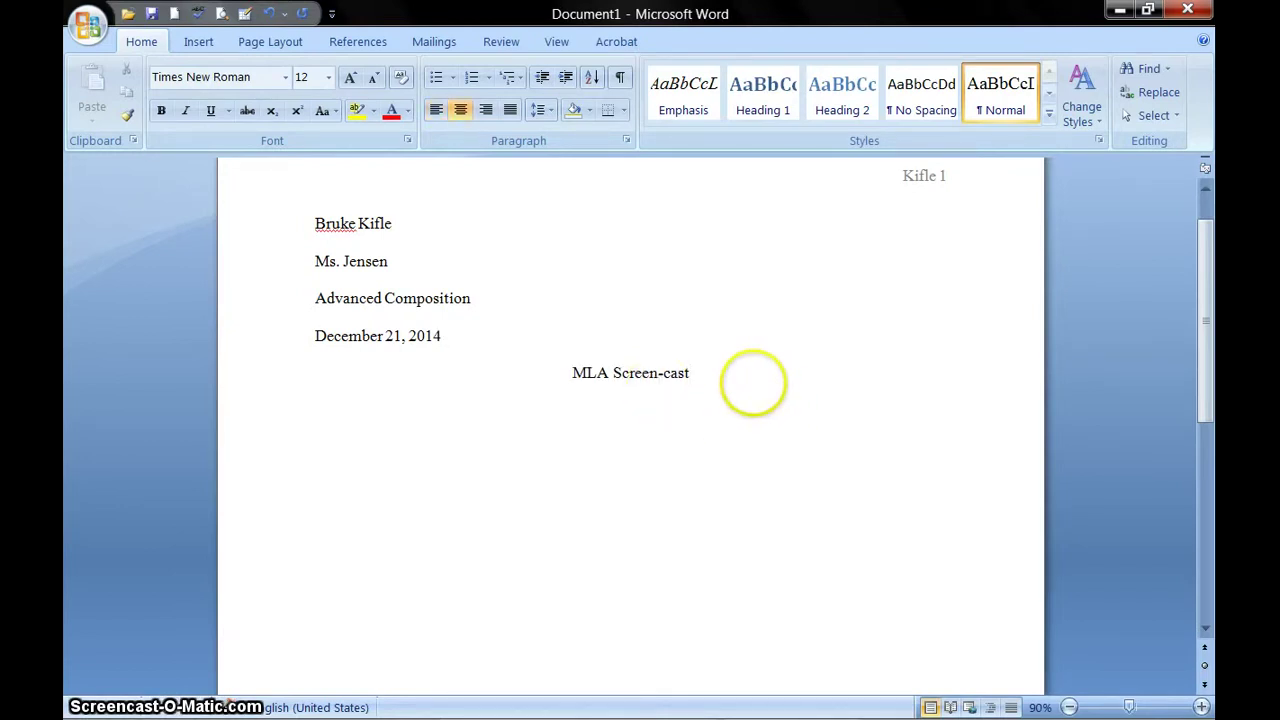
pyautogui.press('Return')
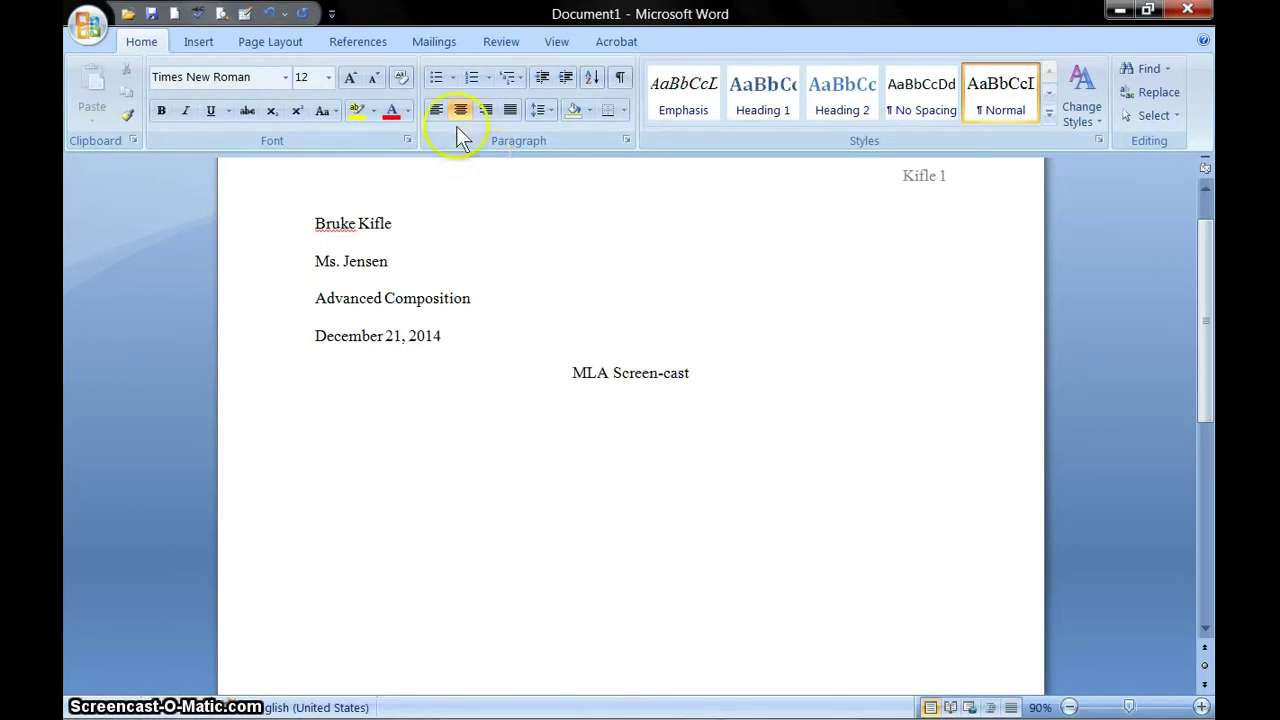
# - Left-align the new line and type 'This is a screen-cast on MLA formatting.'
pyautogui.click(436, 110)
pyautogui.write('screen-cast on MLA')
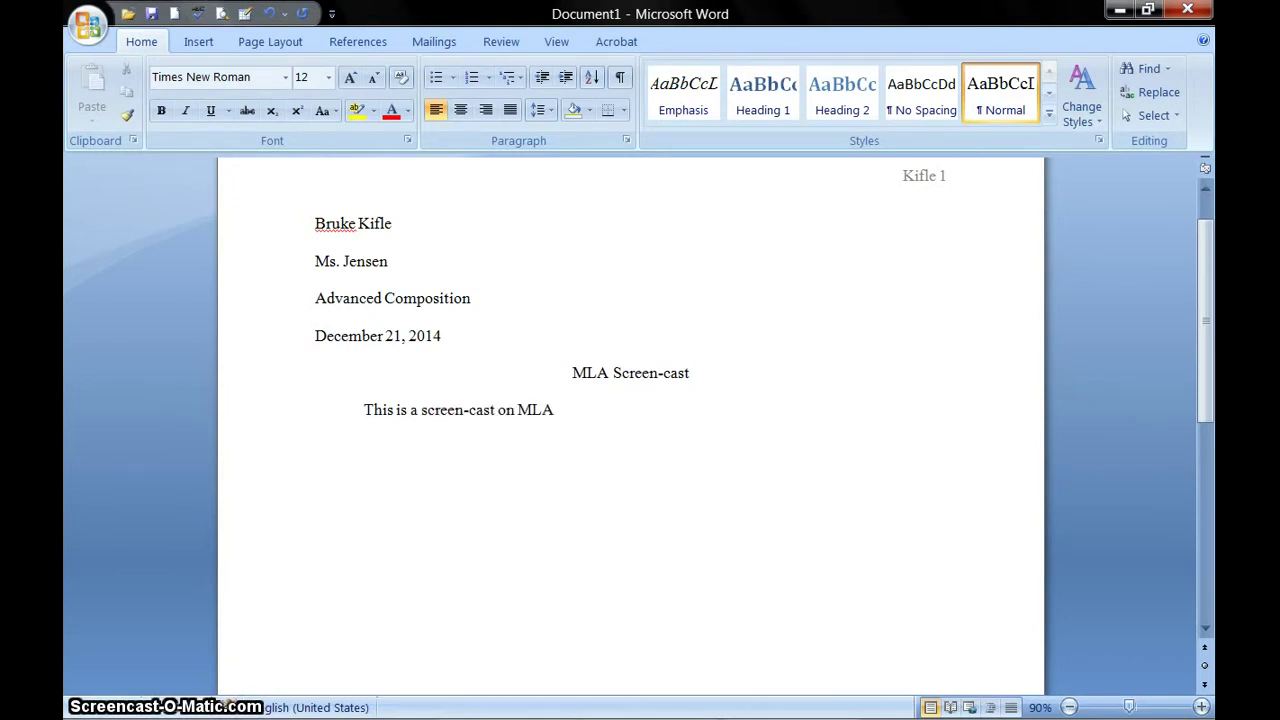
pyautogui.write('atting.')
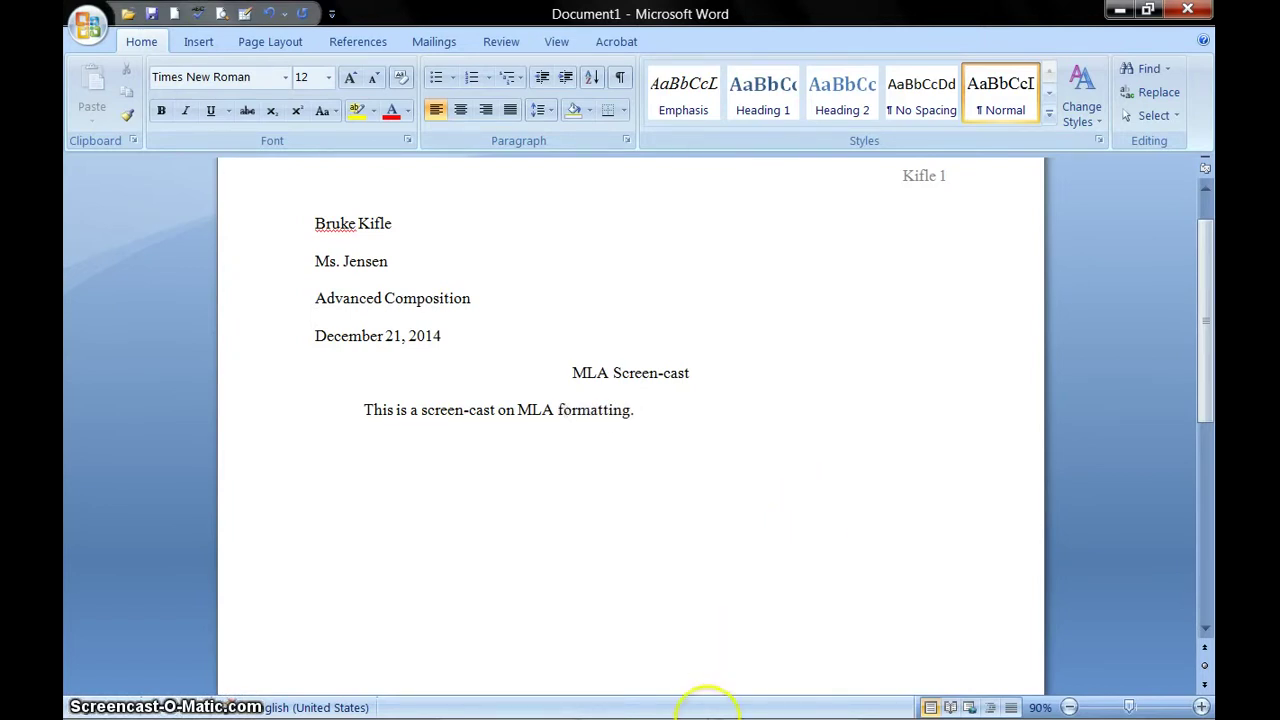
pyautogui.click(785, 704)
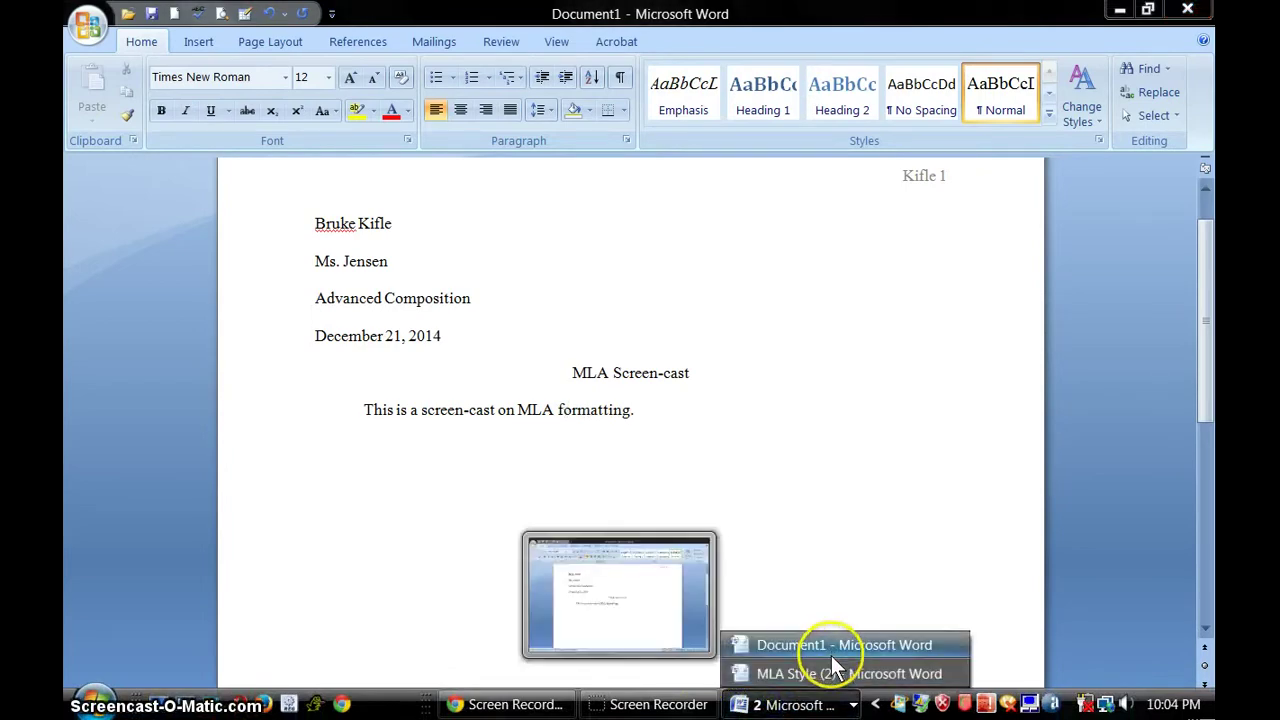
# - Switch to MLA Style (2) and scroll down to its Citations section examples
pyautogui.click(843, 674)
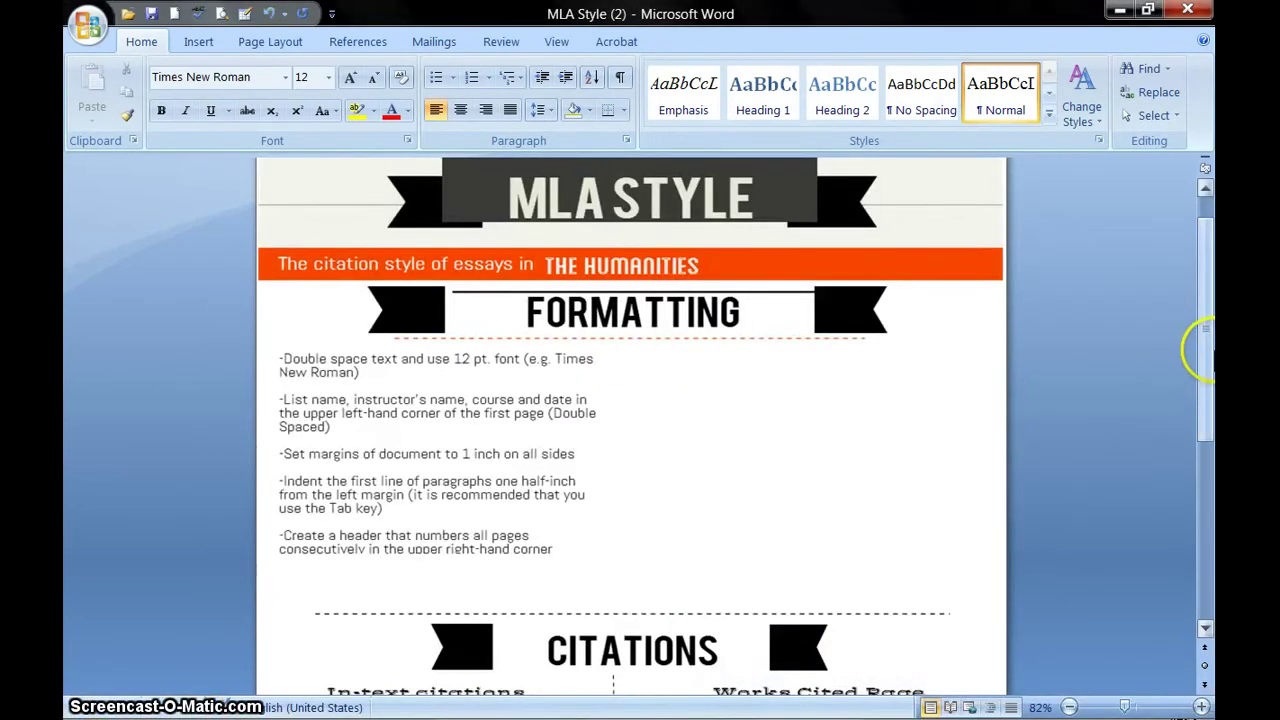
pyautogui.moveTo(1206, 360); pyautogui.dragTo(1210, 518)
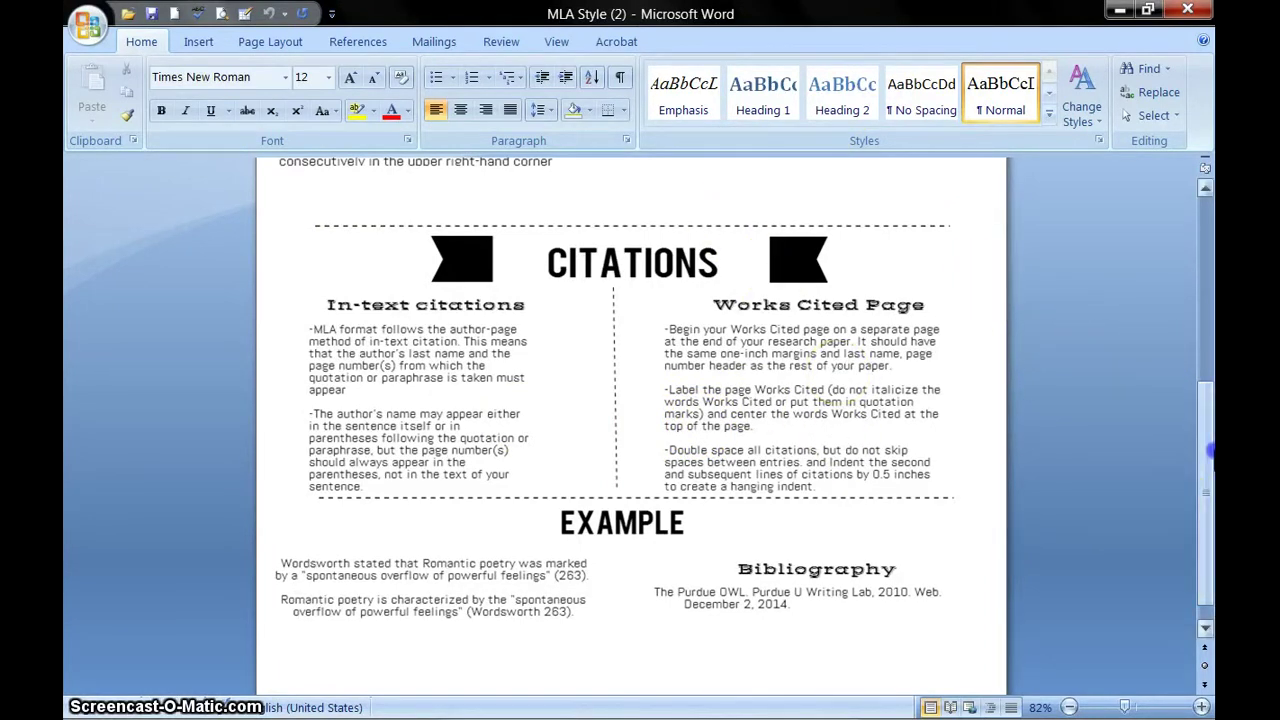
pyautogui.scroll(-1, 1210, 452)
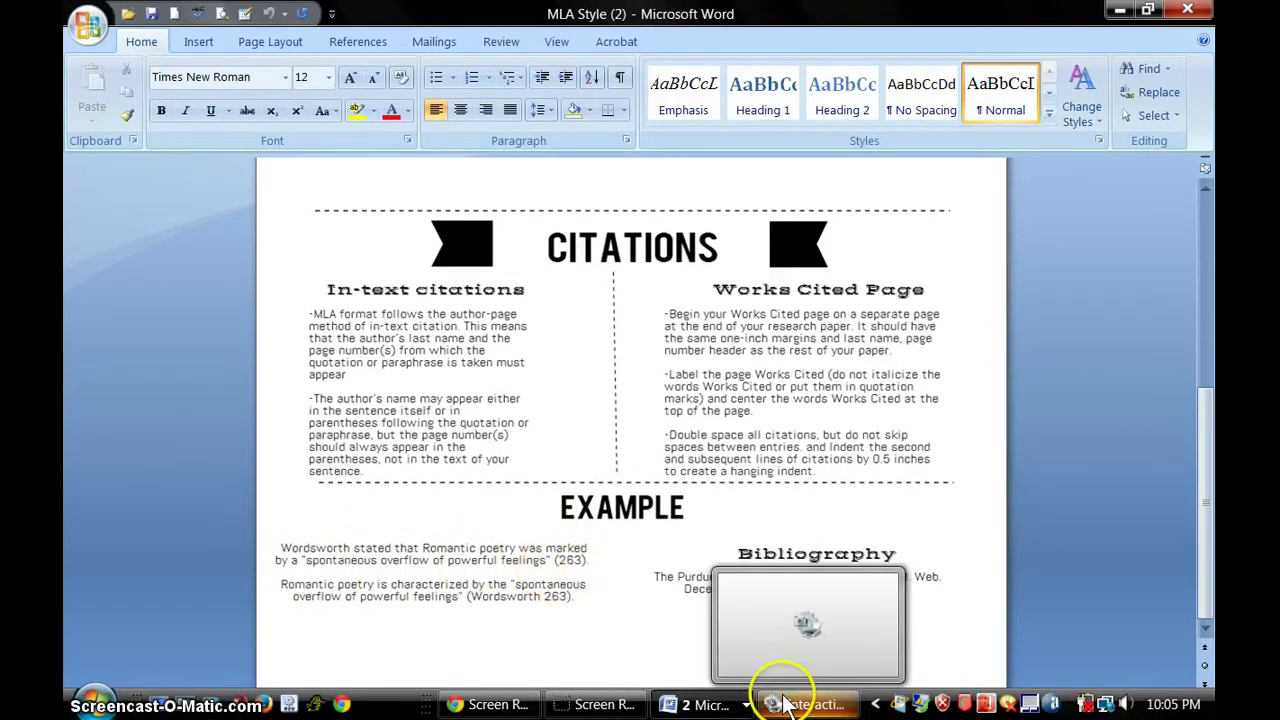
# - Close the background program's window and bring up the list of open Word documents
pyautogui.rightClick(800, 703)
pyautogui.click(815, 678)
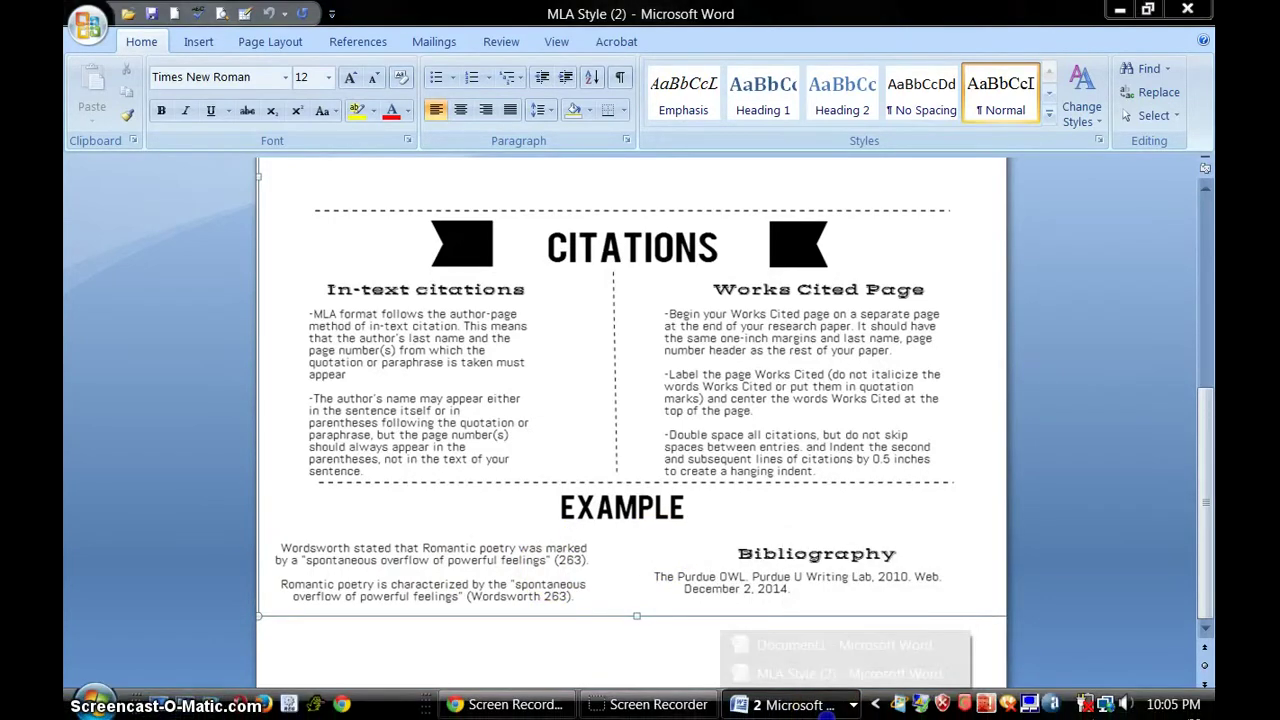
pyautogui.click(815, 705)
# - In a new paragraph, type the quote 'Civil War was the bloodiest war in American History' (12)
pyautogui.click(862, 648)
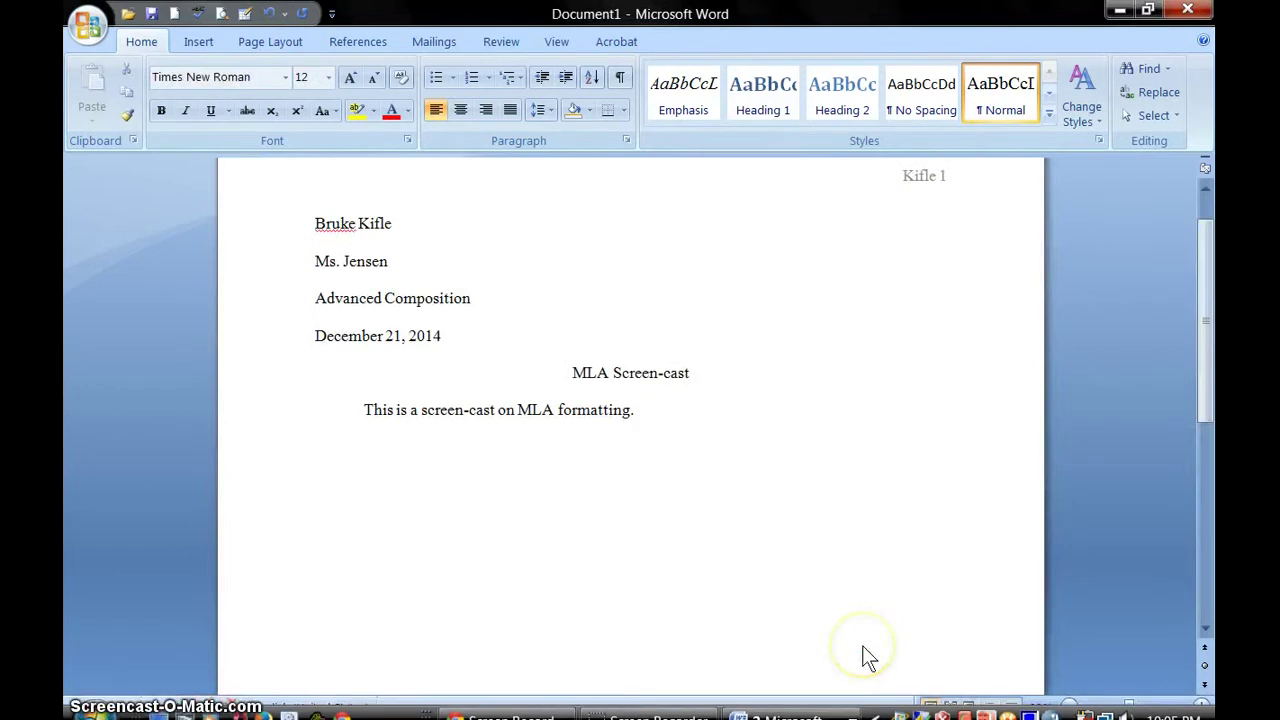
pyautogui.press('Return')
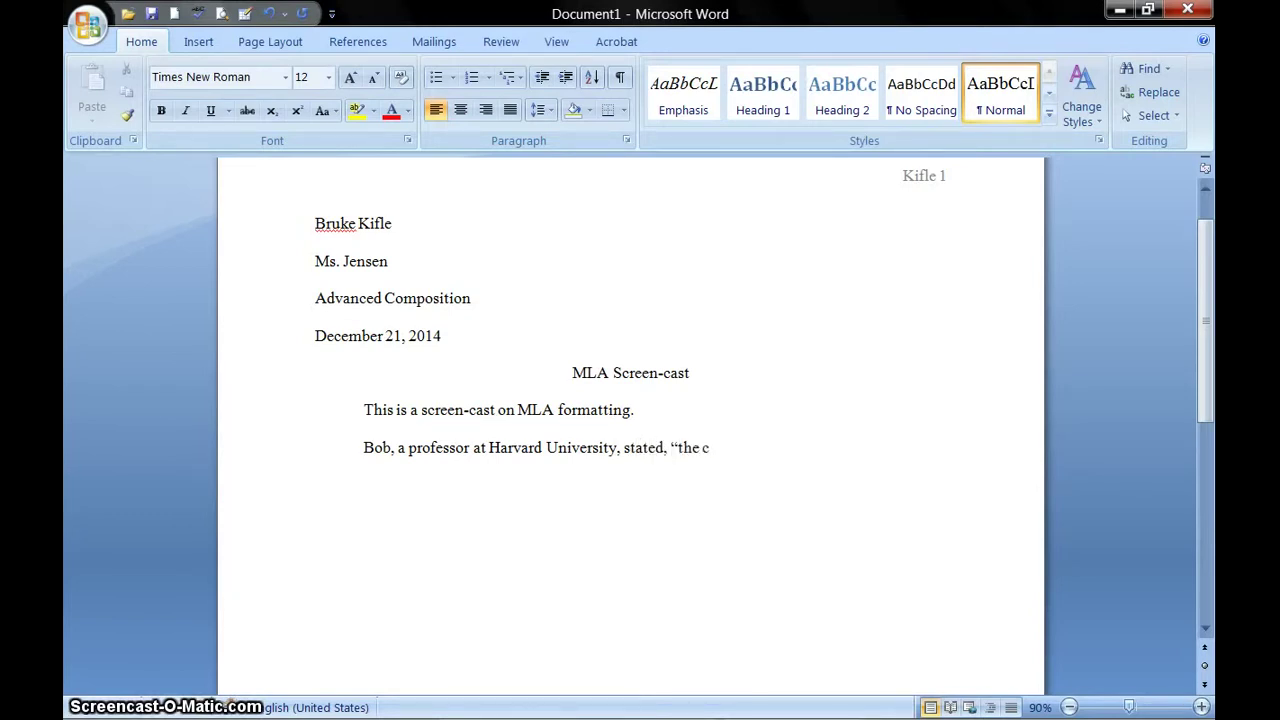
pyautogui.write('civil')
pyautogui.press('BackSpace')
pyautogui.press('BackSpace')
pyautogui.press('BackSpace')
pyautogui.press('BackSpace')
pyautogui.press('BackSpace')
pyautogui.press('BackSpace')
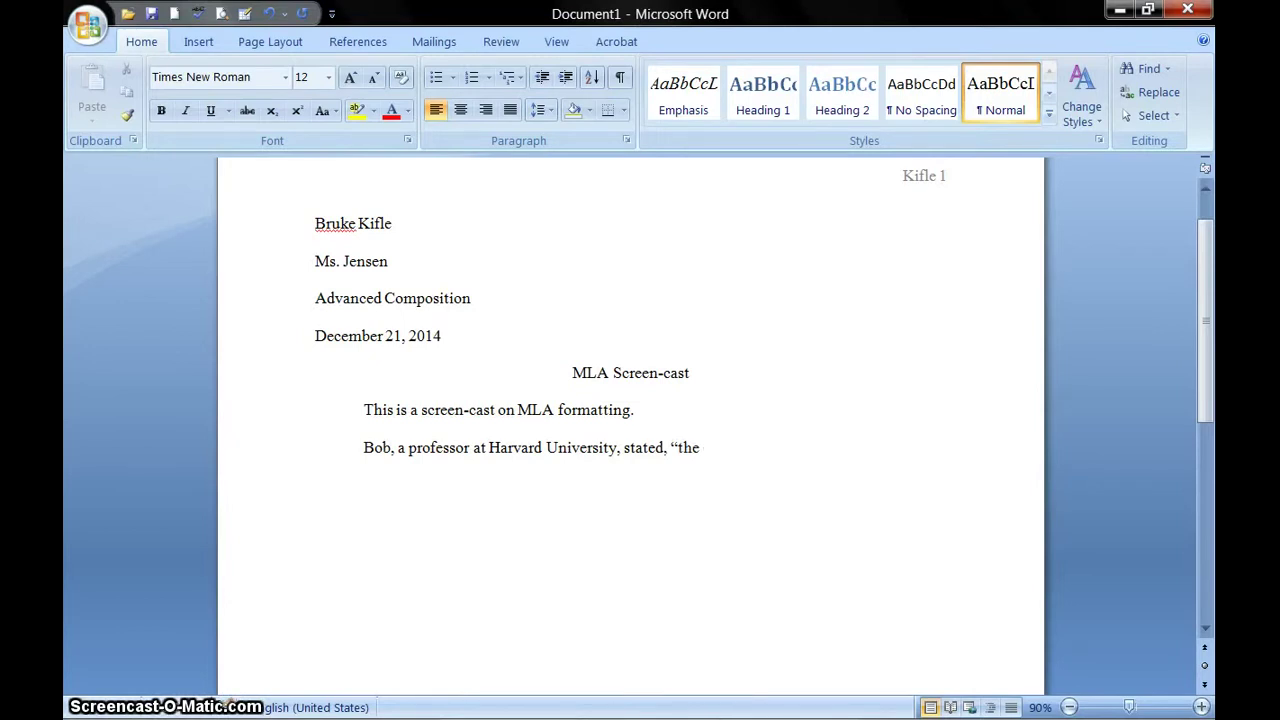
pyautogui.write('Civi')
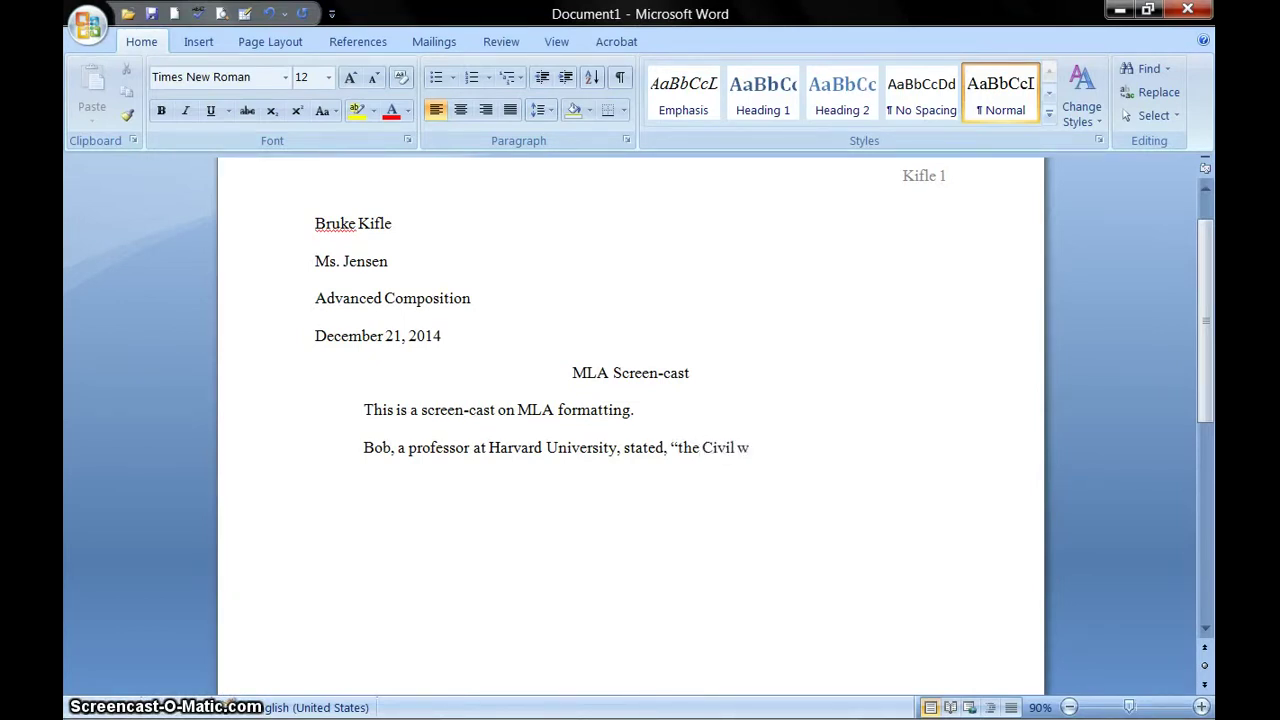
pyautogui.write('l w')
pyautogui.press('BackSpace')
pyautogui.write('War')
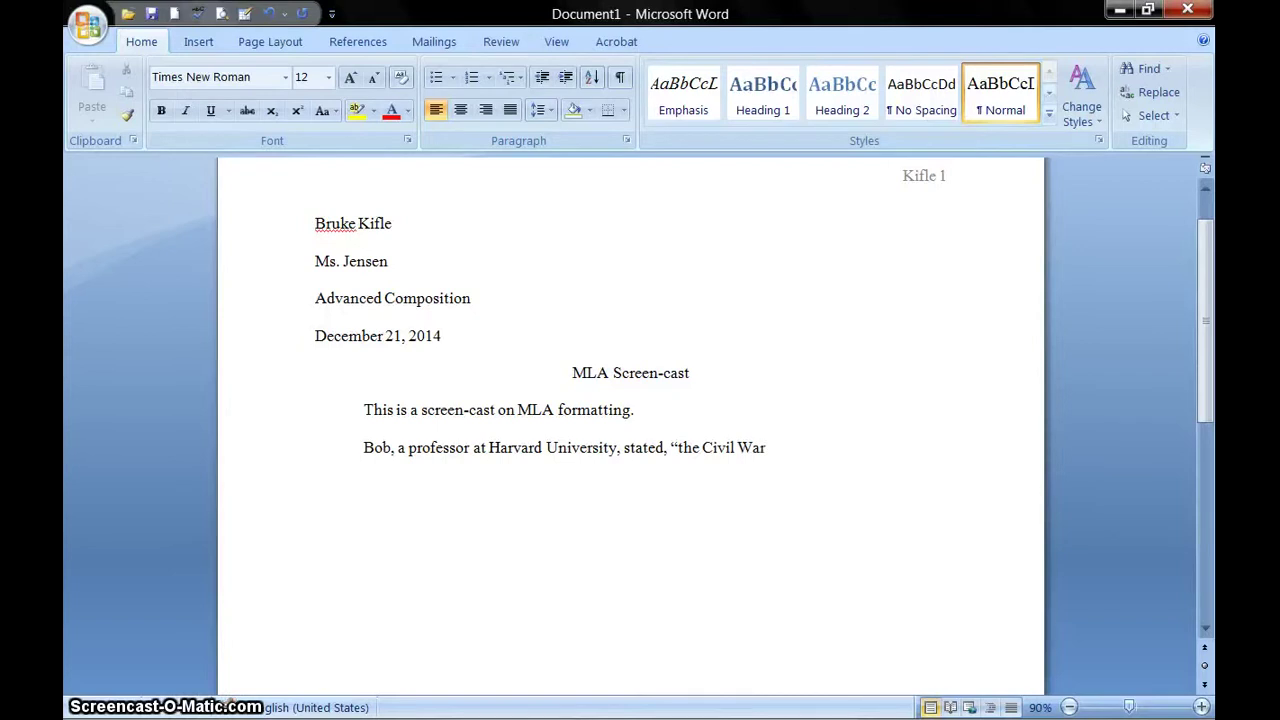
pyautogui.write(' was the blood')
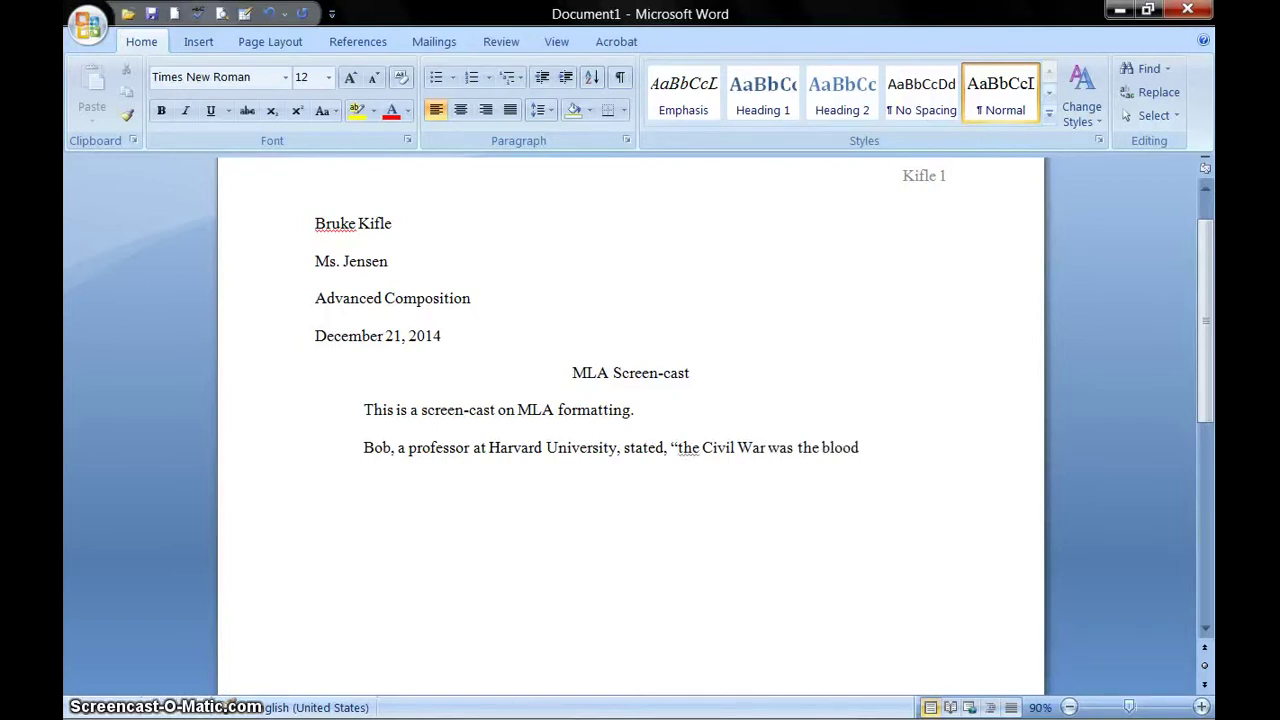
pyautogui.write('iest war in ')
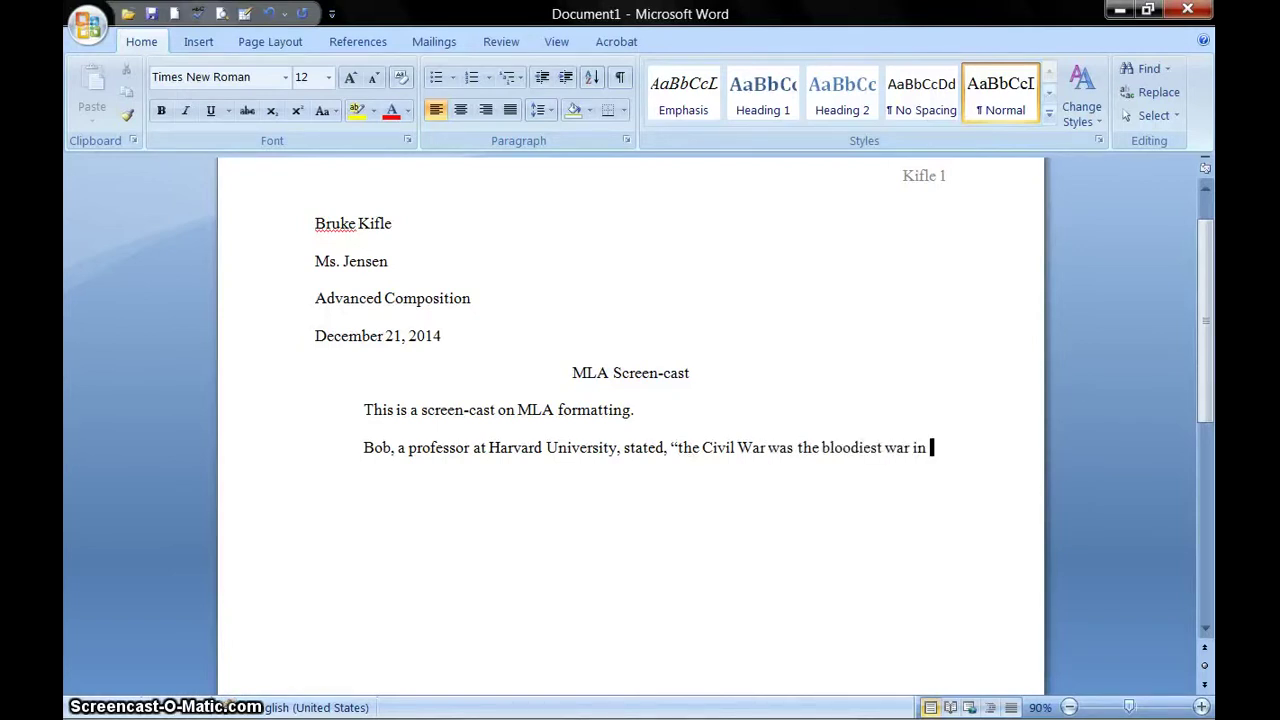
pyautogui.write('American His')
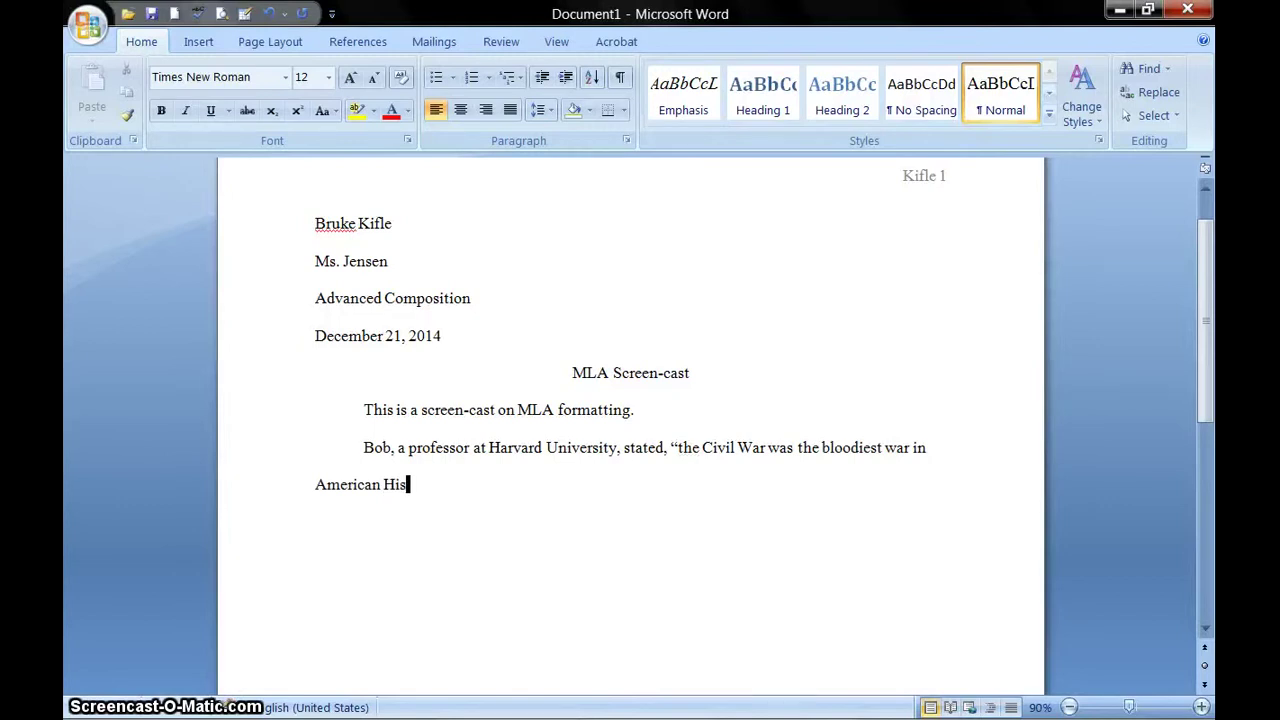
pyautogui.write('tory')
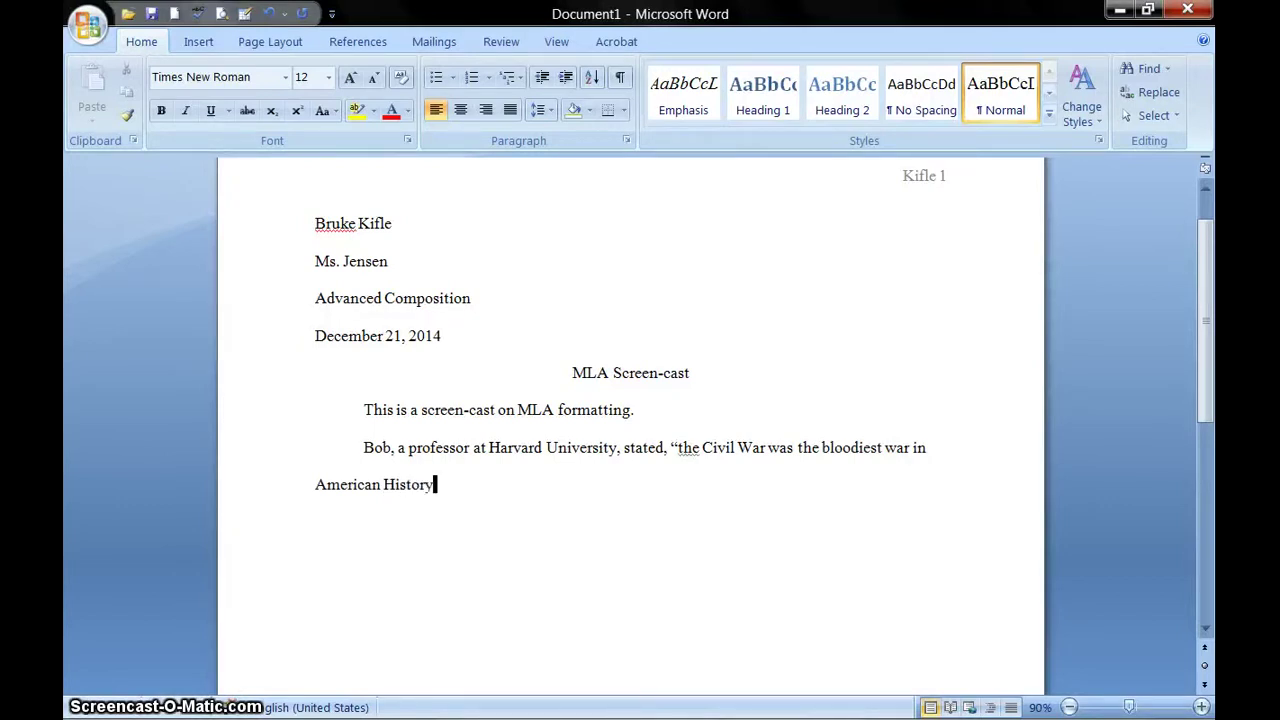
pyautogui.write('"')
pyautogui.press('BackSpace')
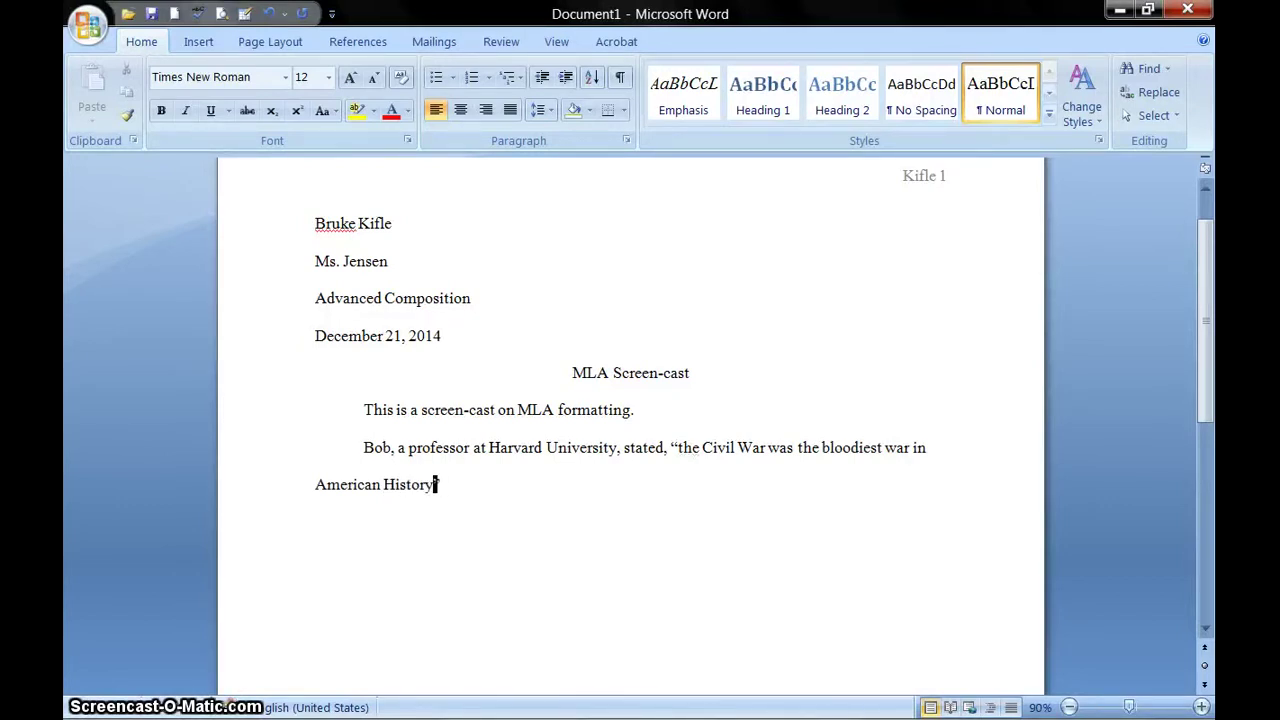
pyautogui.write('."')
pyautogui.write(' (12)')
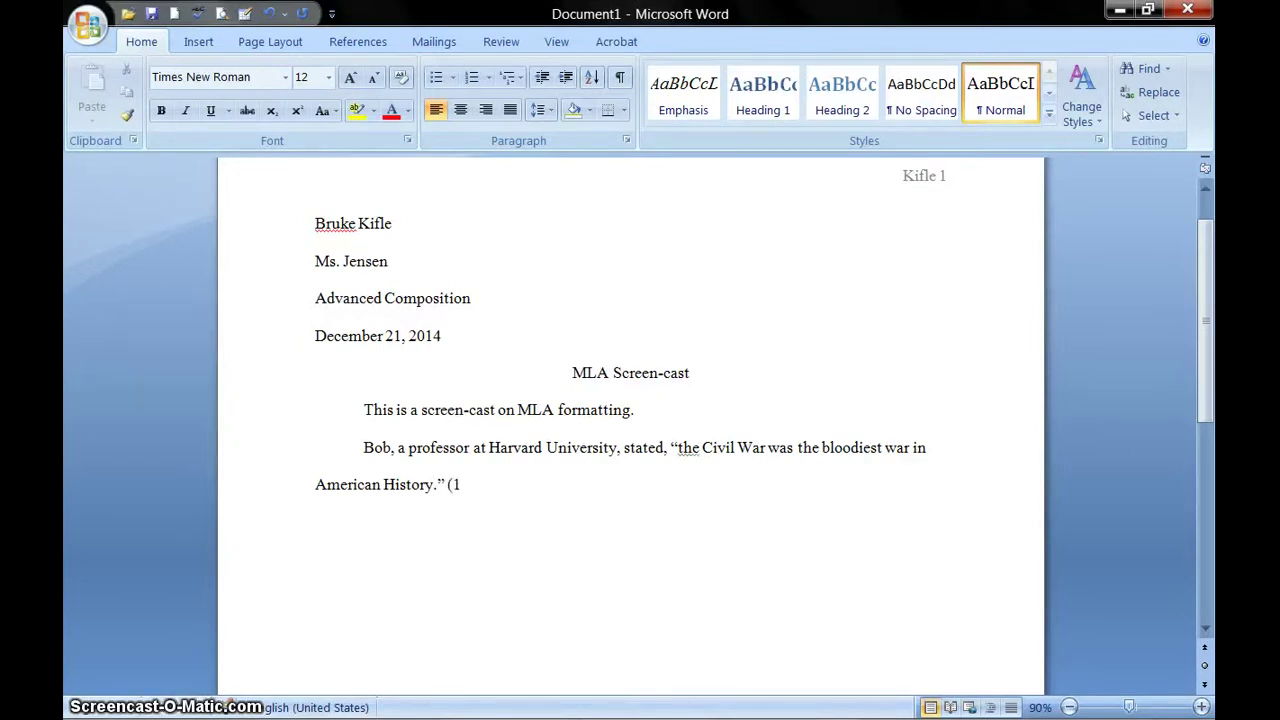
# - Add the professor's surname after the first name and a period after the (12) citation
pyautogui.click(392, 447)
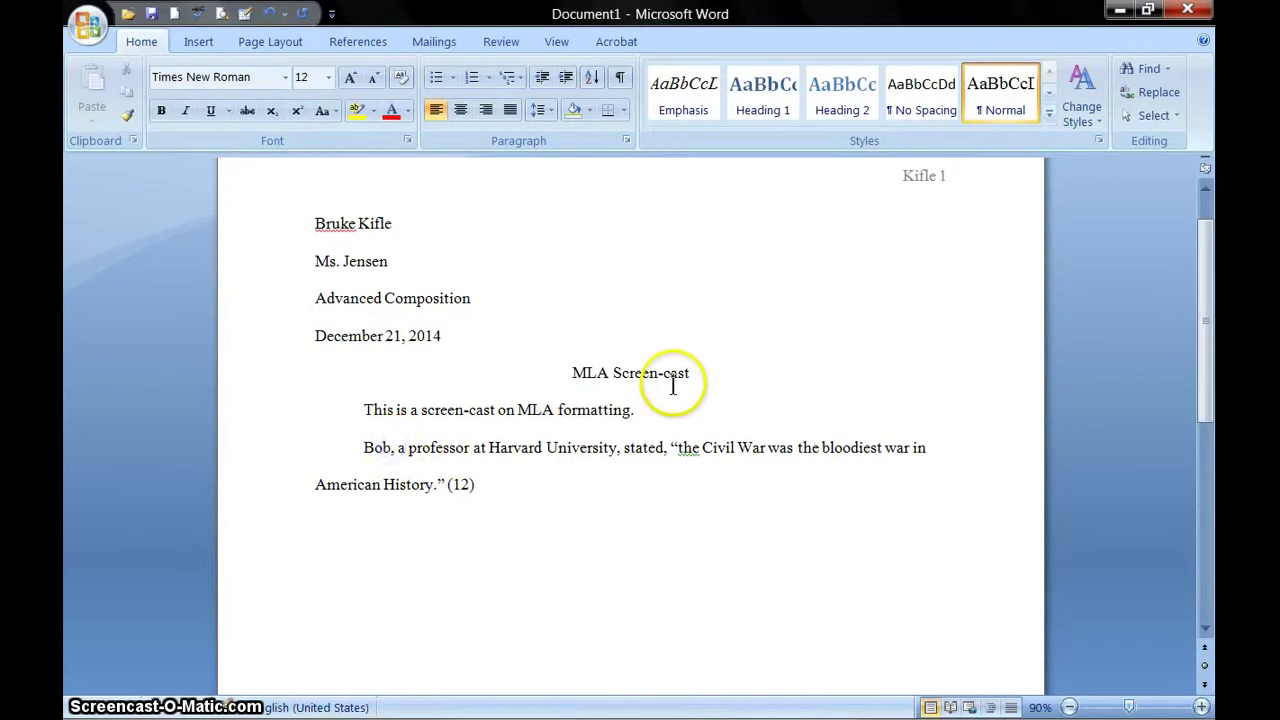
pyautogui.hotkey('shift', 'Right')
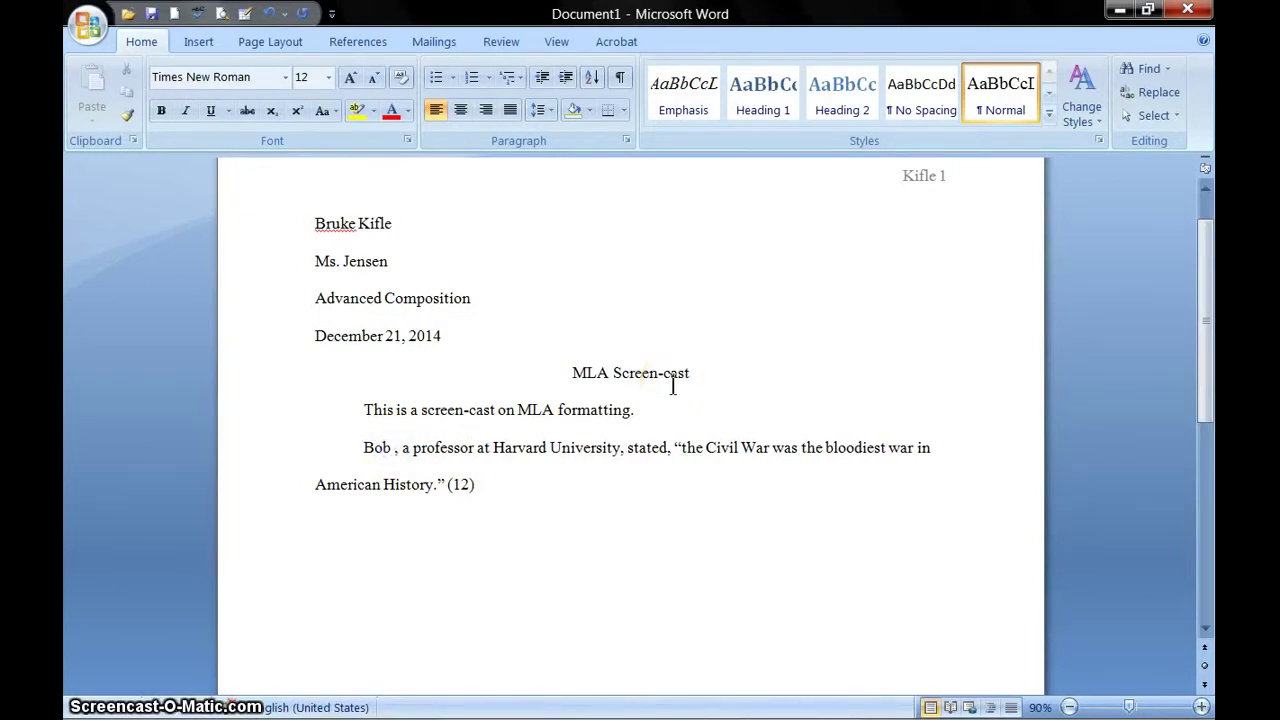
pyautogui.write('Brinkley')
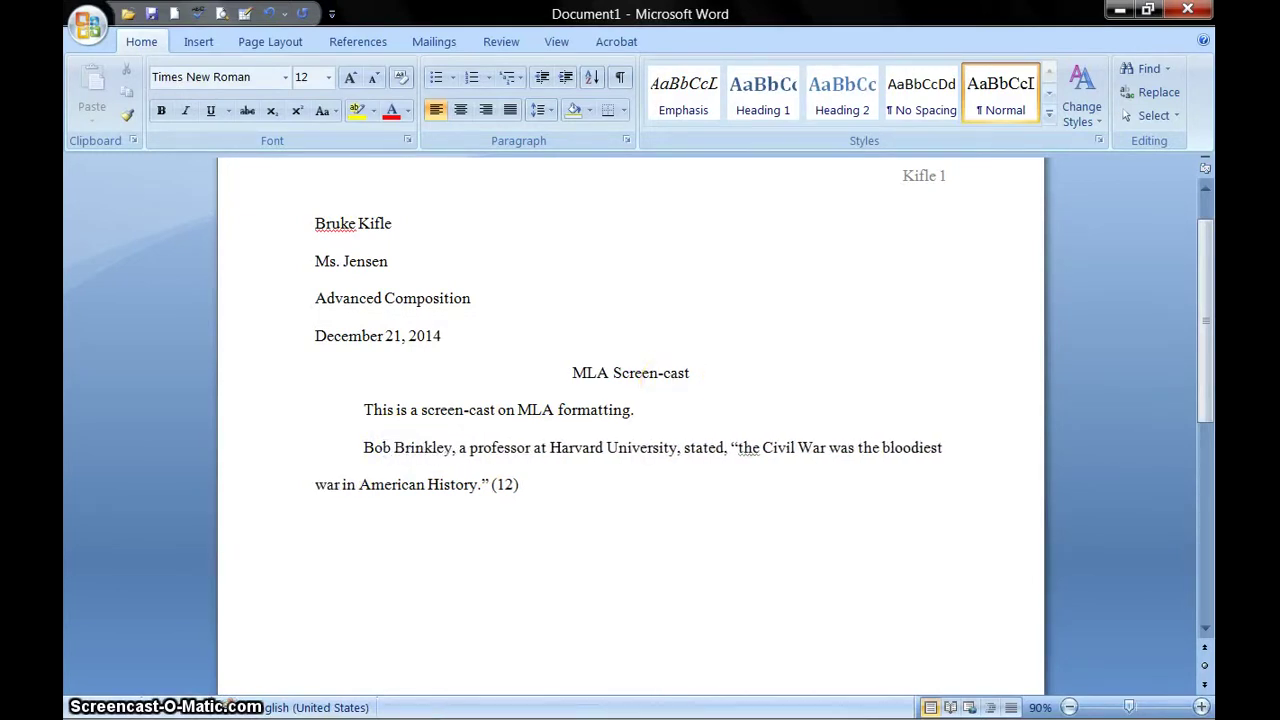
pyautogui.press('Left')
pyautogui.press('Left')
pyautogui.press('Left')
pyautogui.press('Left')
pyautogui.press('Left')
pyautogui.press('Left')
pyautogui.press('Left')
pyautogui.press('Left')
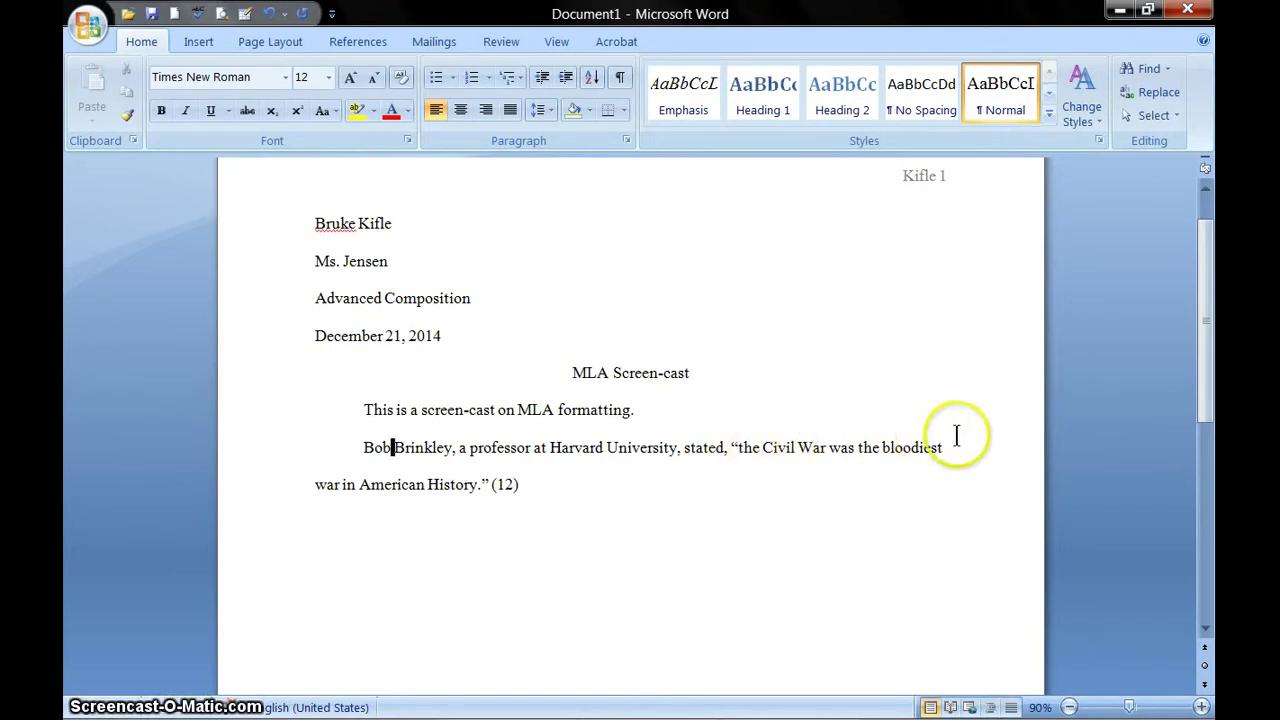
pyautogui.click(517, 483)
pyautogui.write('.')
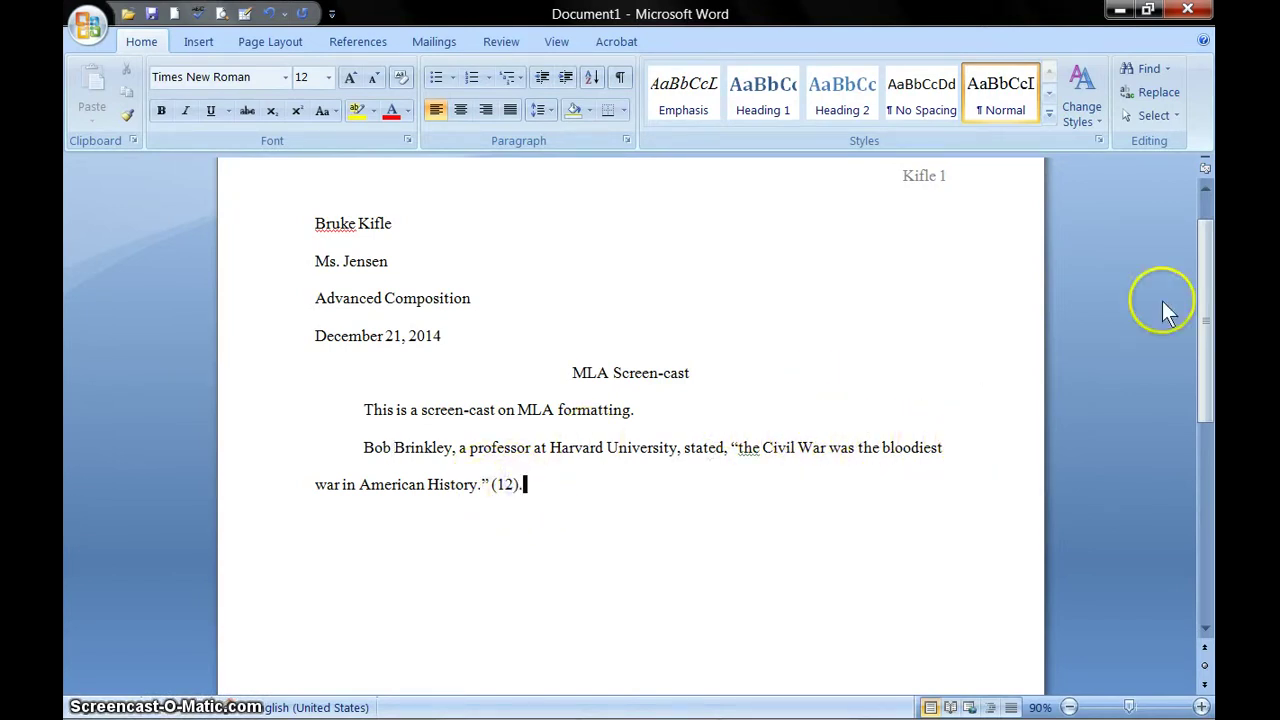
# - Add a paragraph saying the Civil War was bloodiest because many soldiers died, cited (author surname 12)
pyautogui.press('Return')
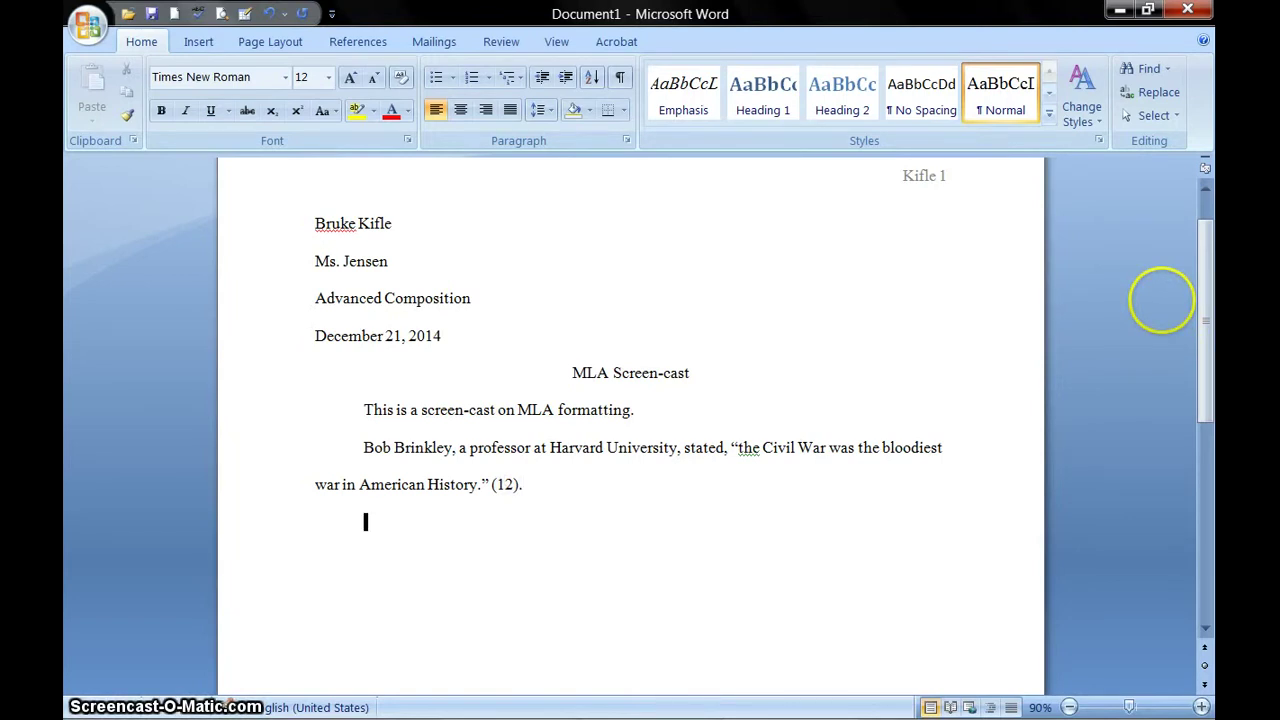
pyautogui.write('The')
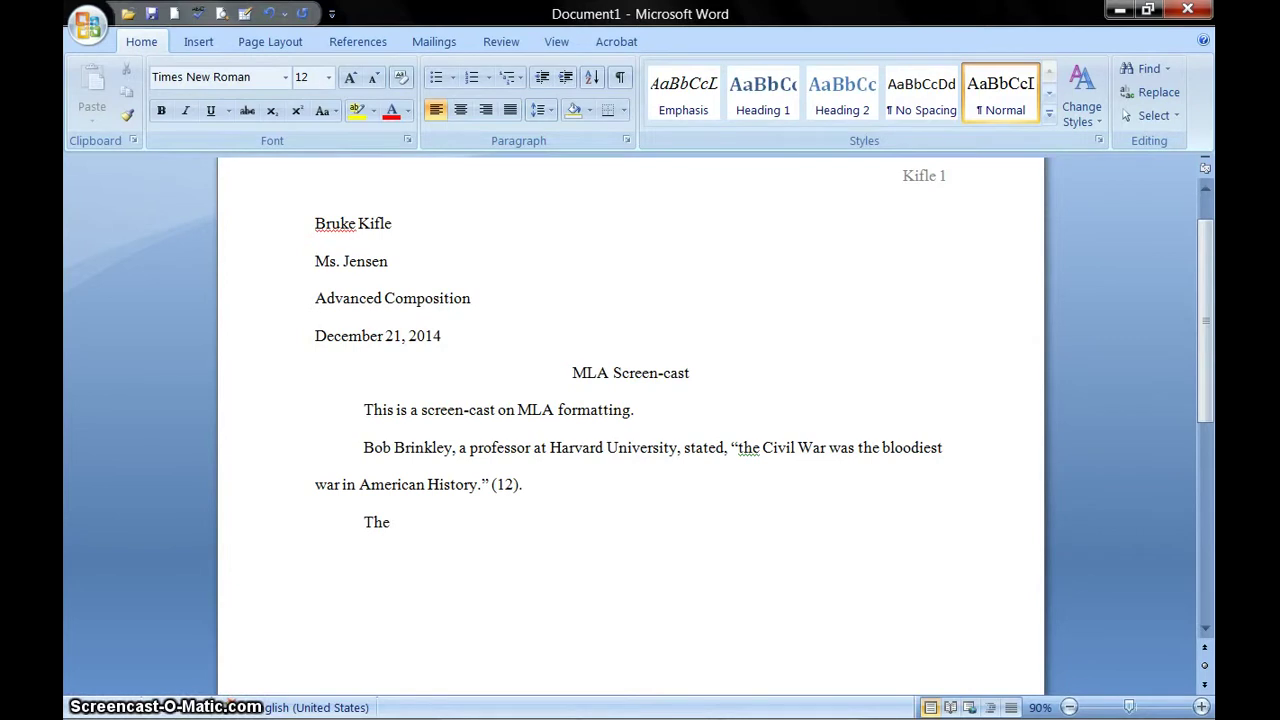
pyautogui.write(' Civil wa')
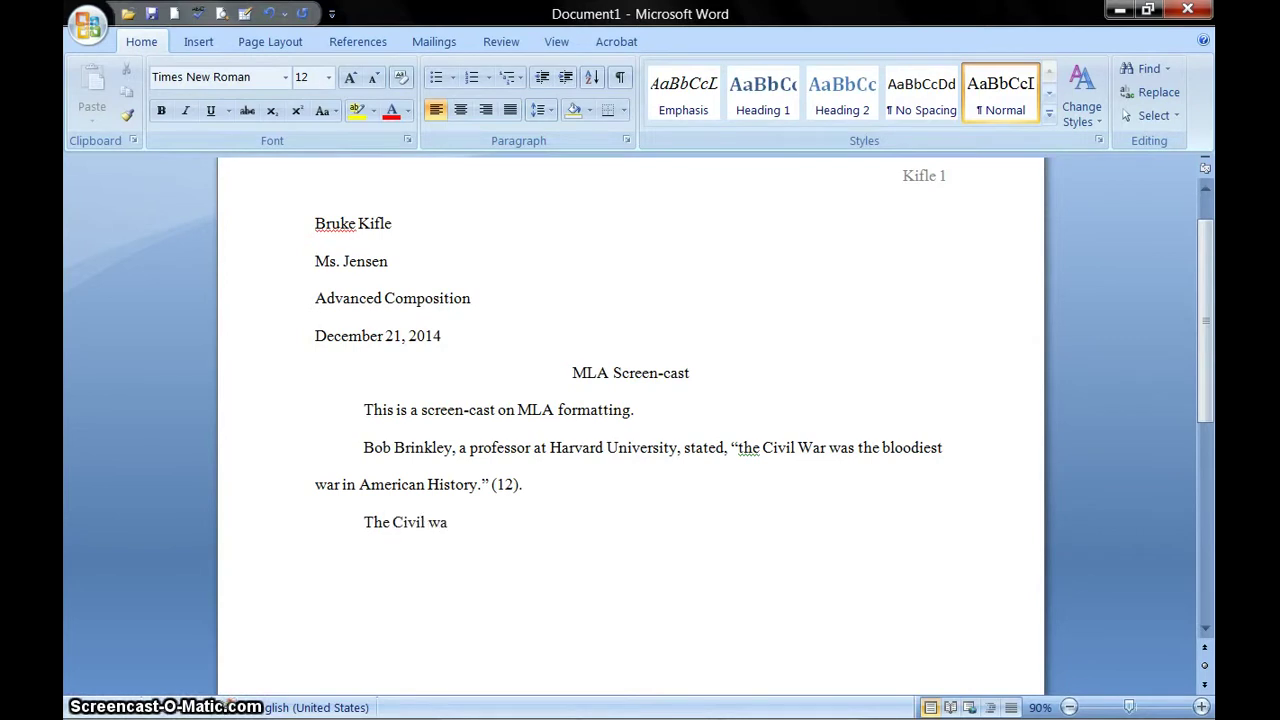
pyautogui.press('BackSpace')
pyautogui.press('BackSpace')
pyautogui.press('BackSpace')
pyautogui.write('W')
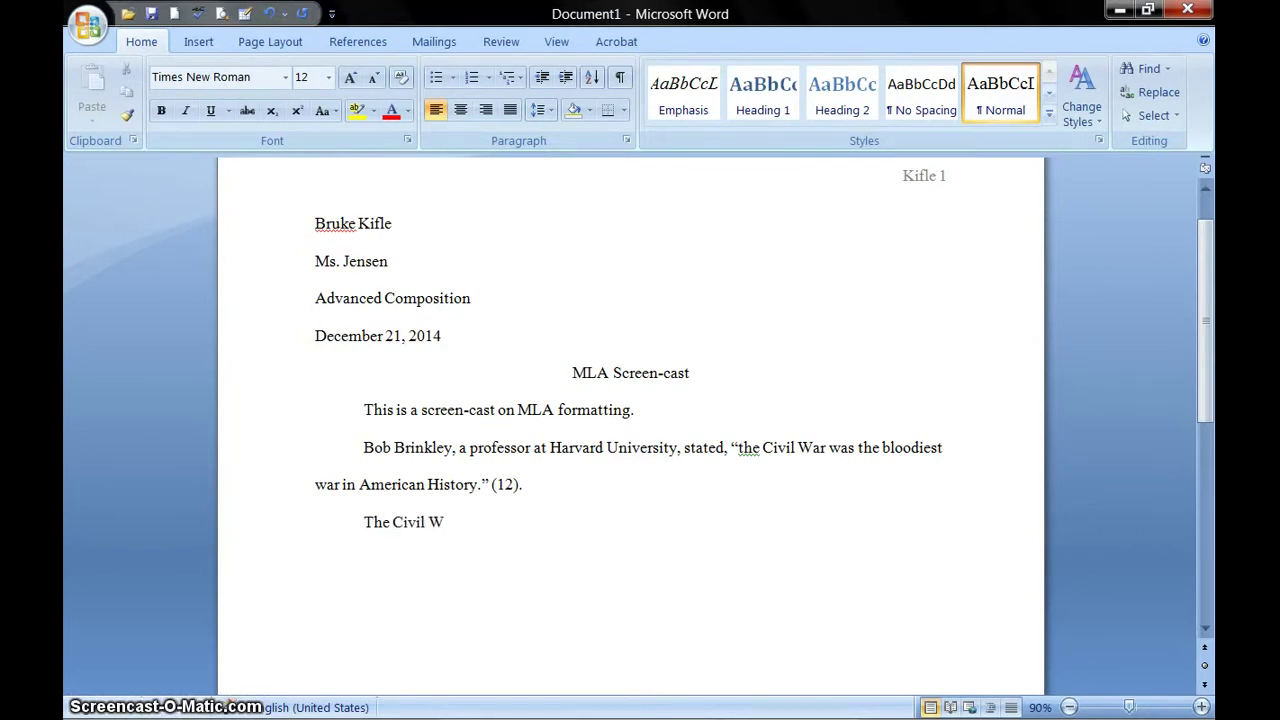
pyautogui.write('ar was the')
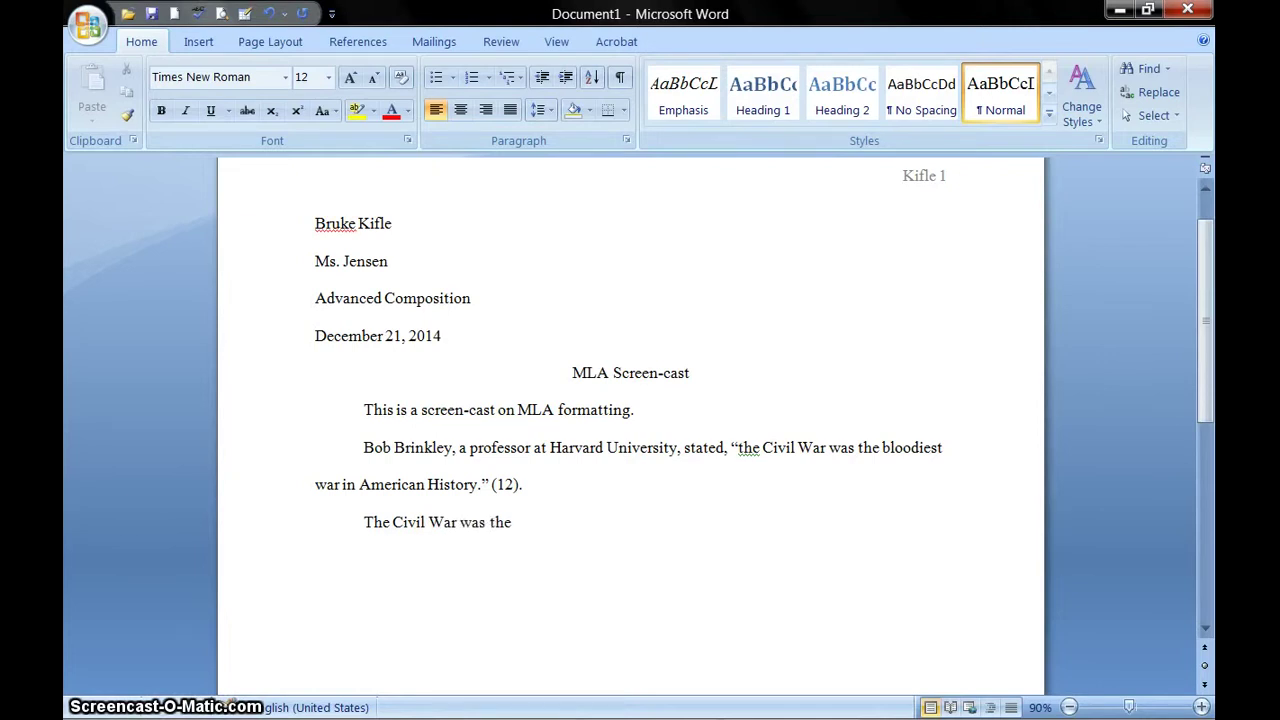
pyautogui.write(' b')
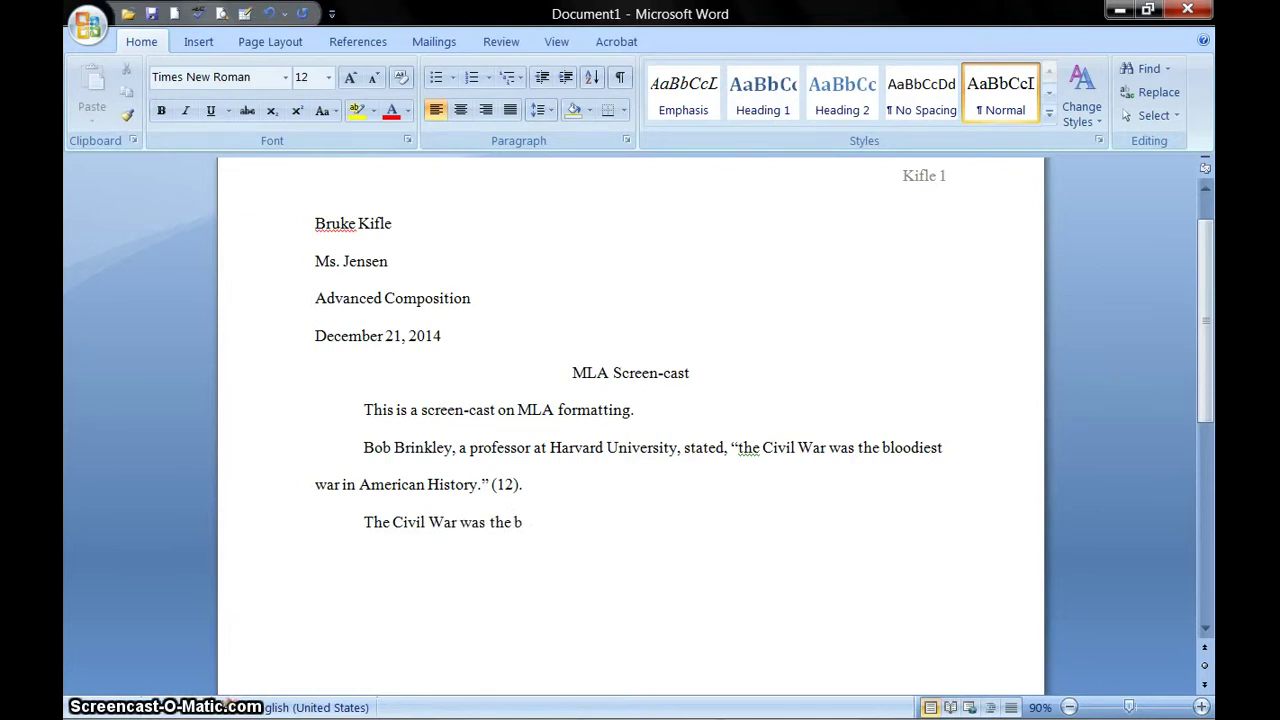
pyautogui.write('loodiest wa')
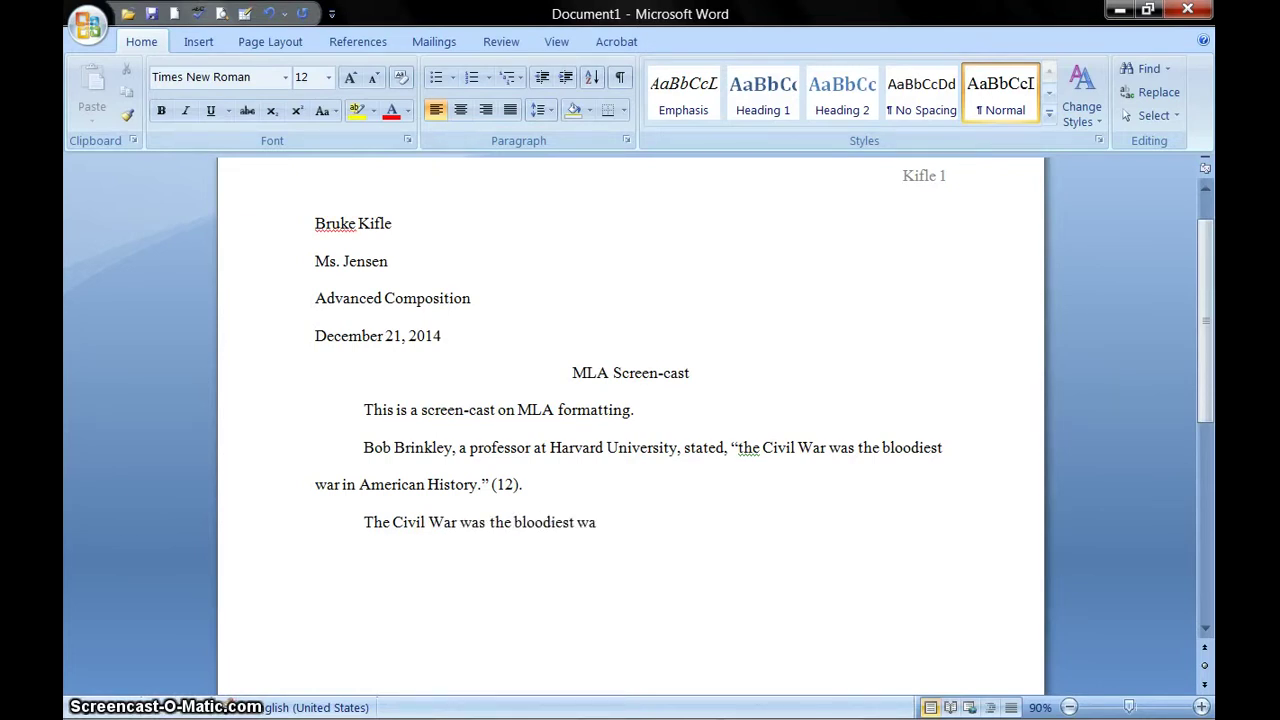
pyautogui.write('r in Americ')
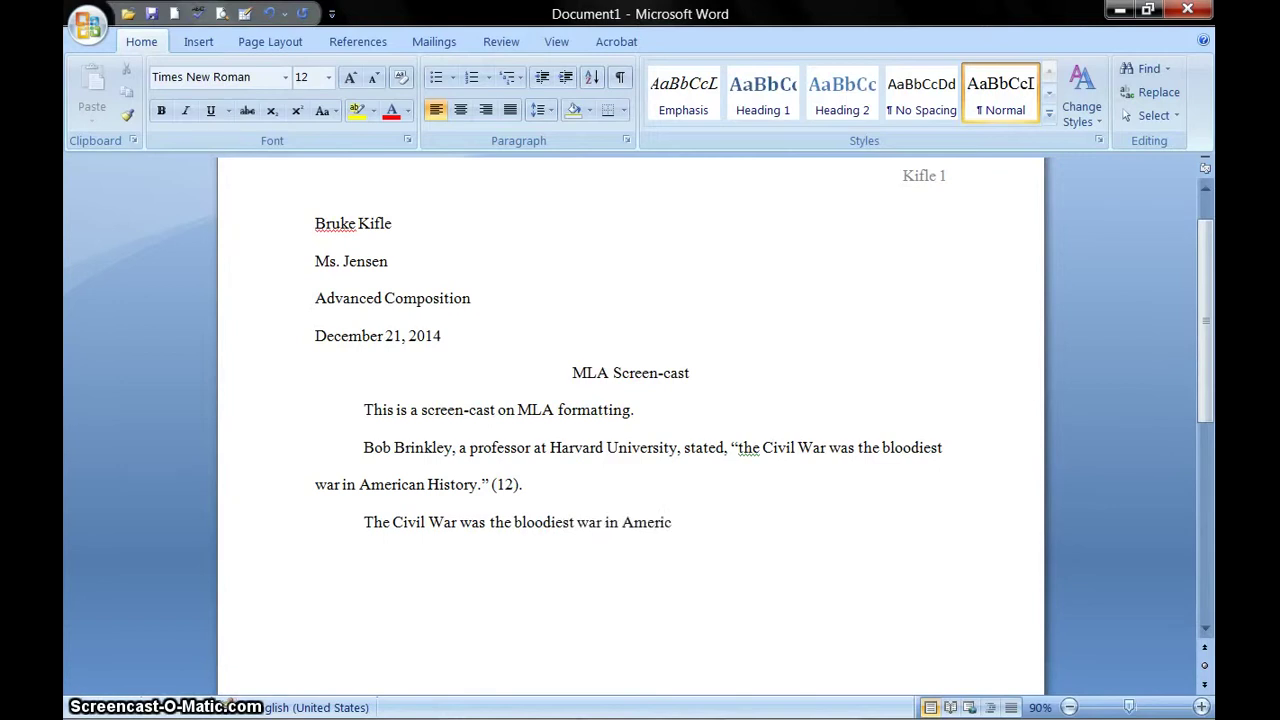
pyautogui.write('an history')
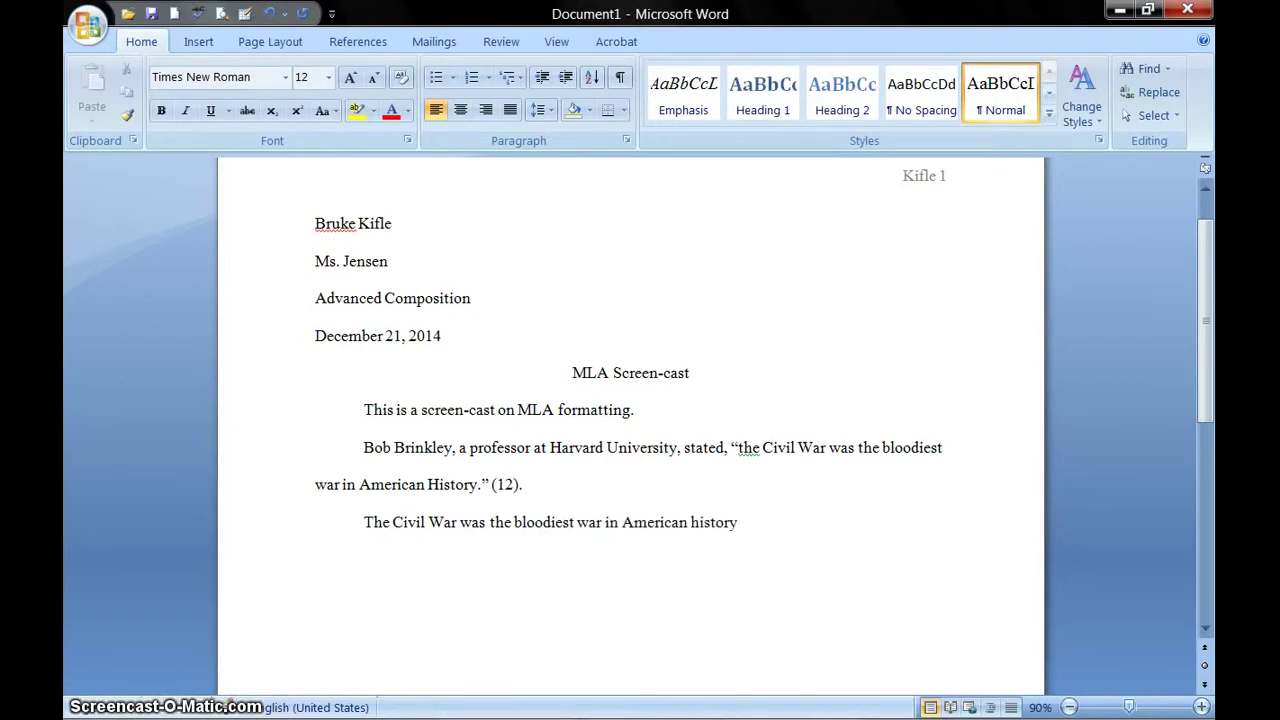
pyautogui.write(' because a')
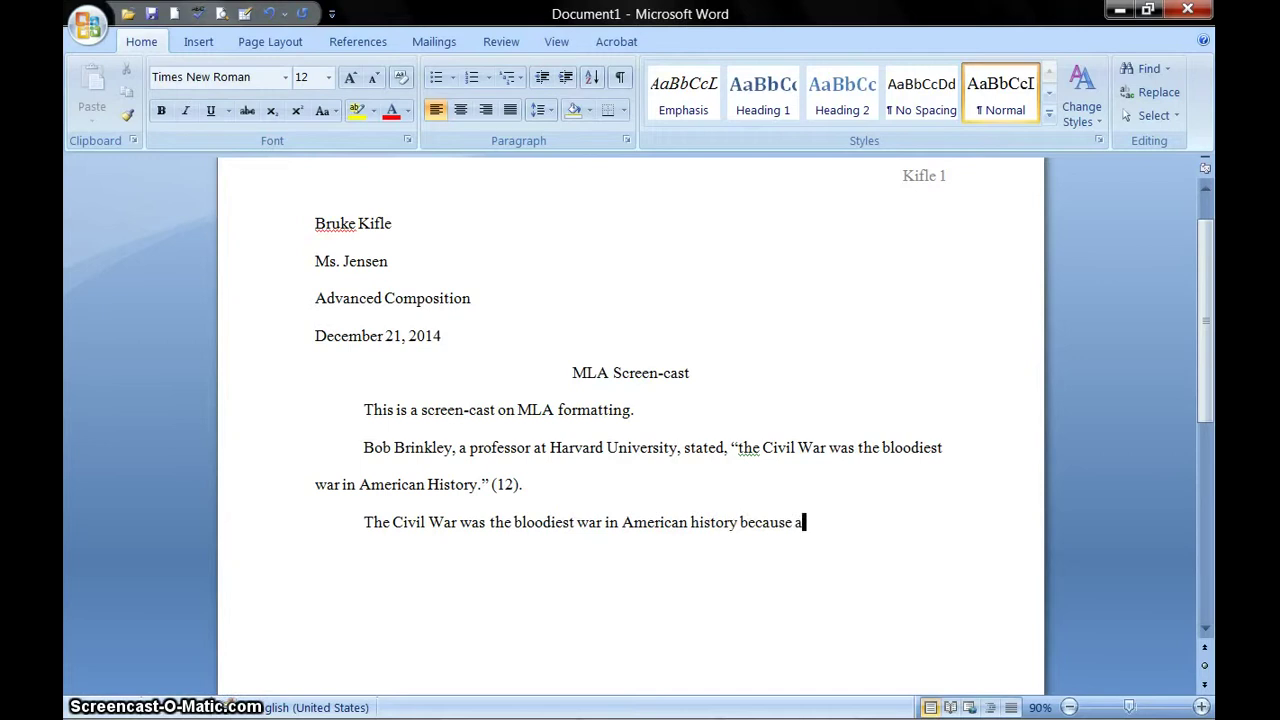
pyautogui.press('BackSpace')
pyautogui.write('many so')
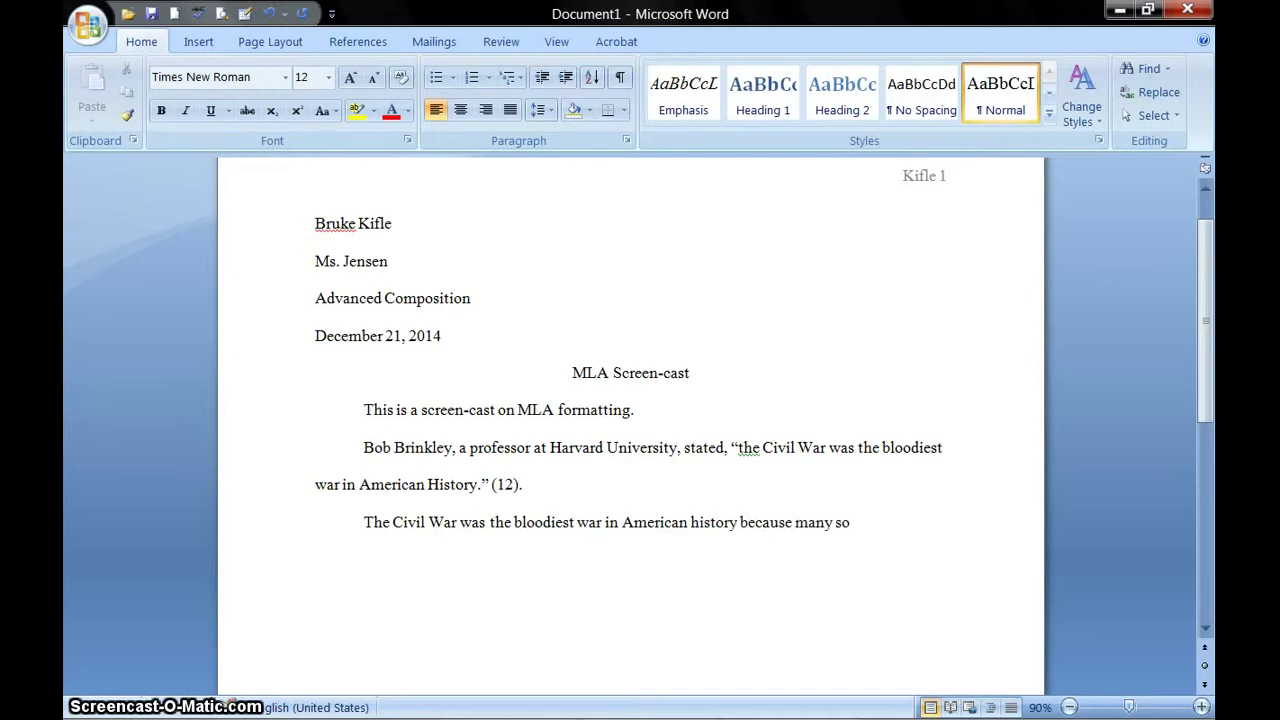
pyautogui.write('ldiers di')
pyautogui.write('ed')
pyautogui.write('.')
pyautogui.press('BackSpace')
pyautogui.press('BackSpace')
pyautogui.write('(')
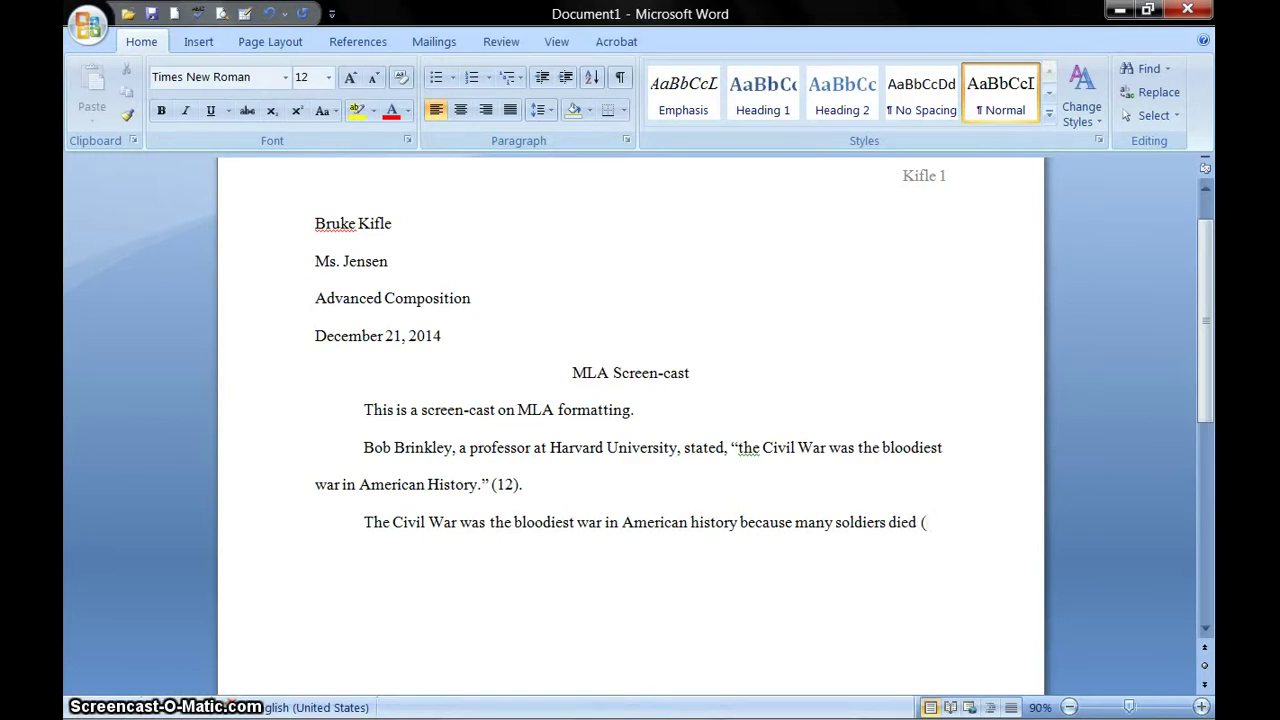
pyautogui.write('12')
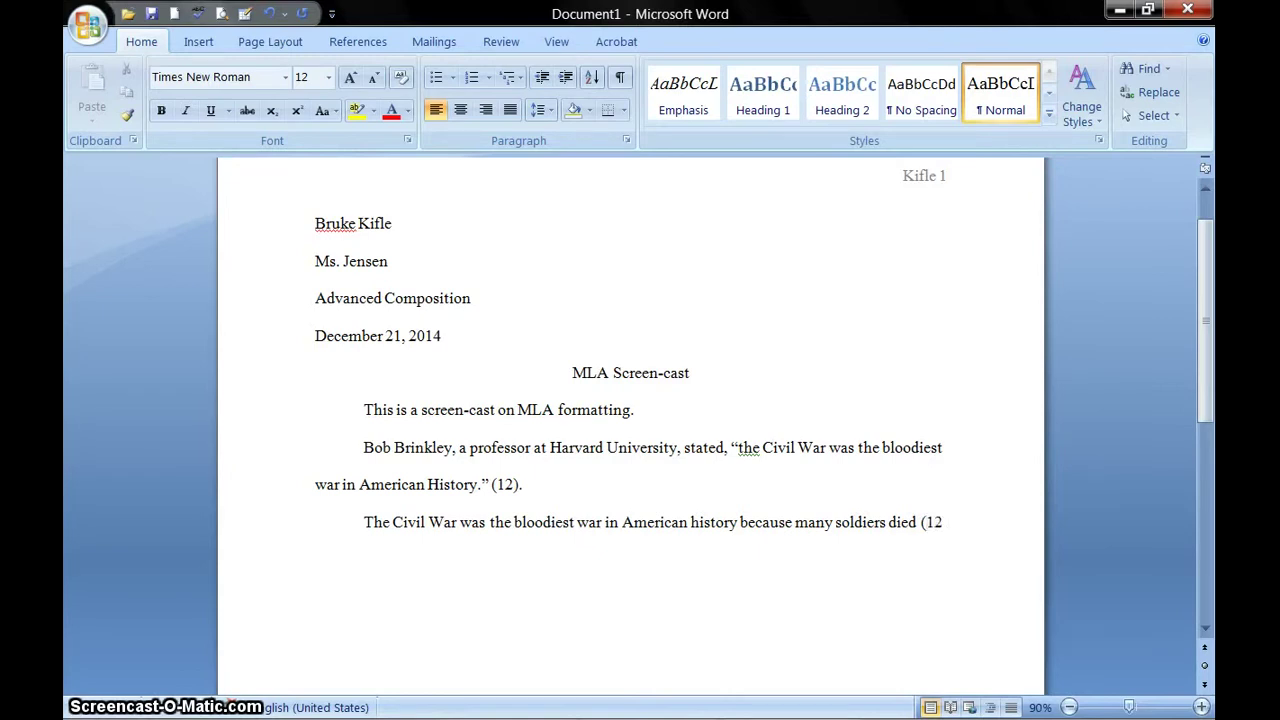
pyautogui.press('BackSpace')
pyautogui.press('BackSpace')
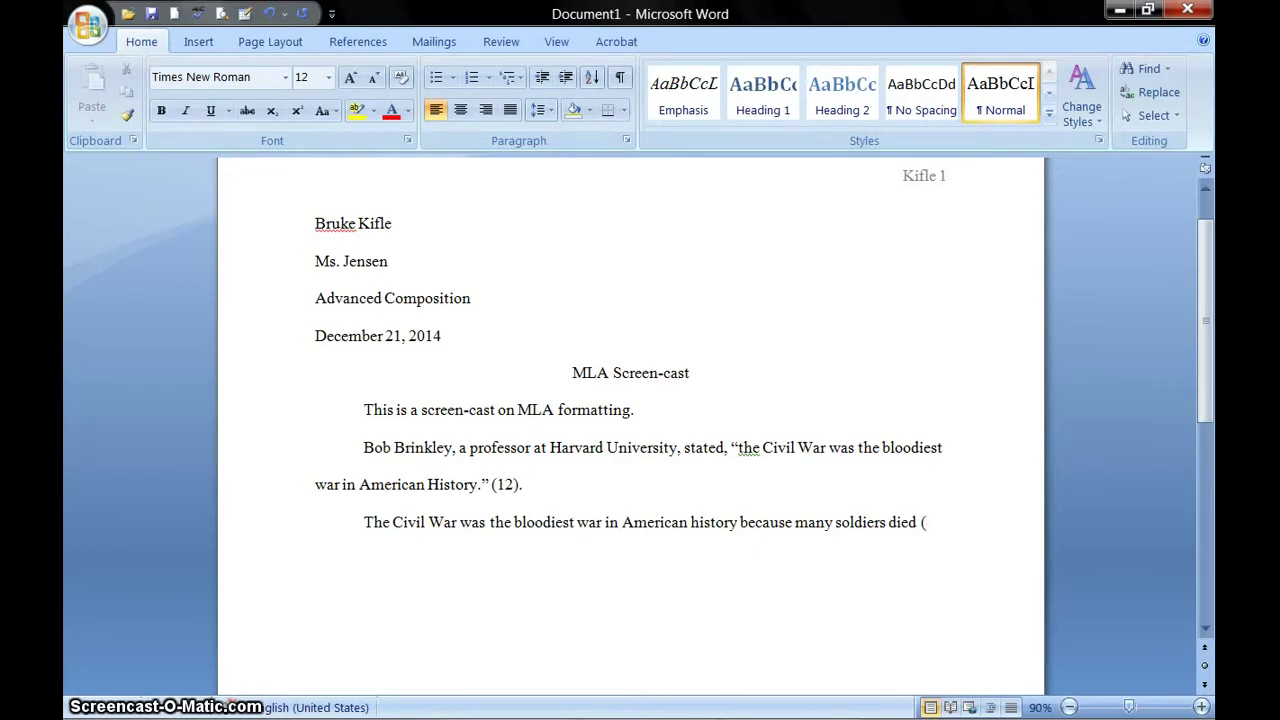
pyautogui.write('Brinkley')
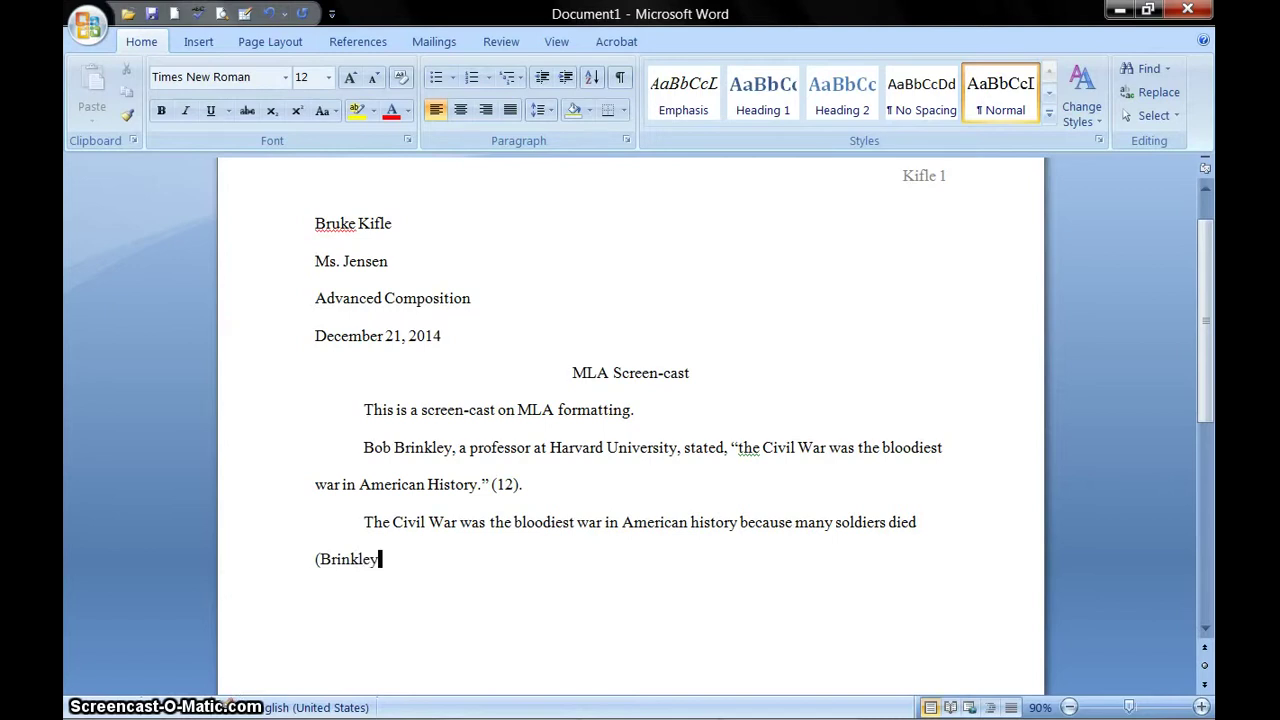
pyautogui.write(' 12)')
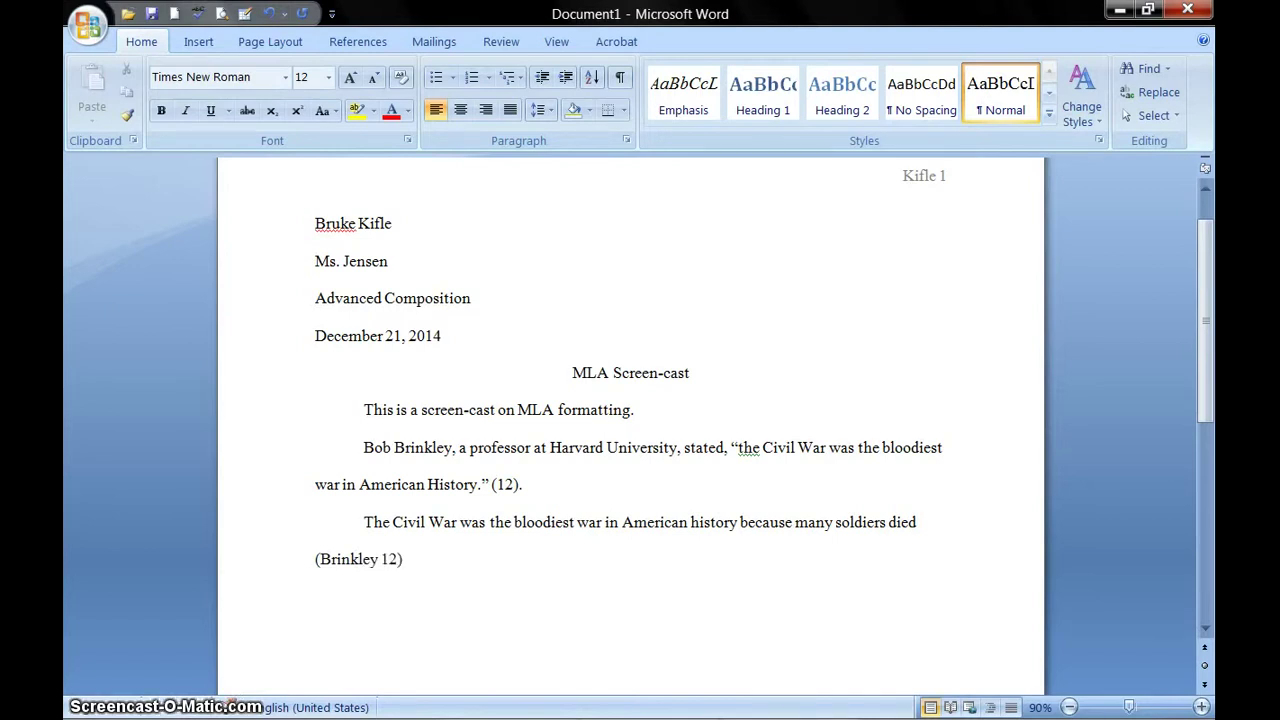
pyautogui.write('.')
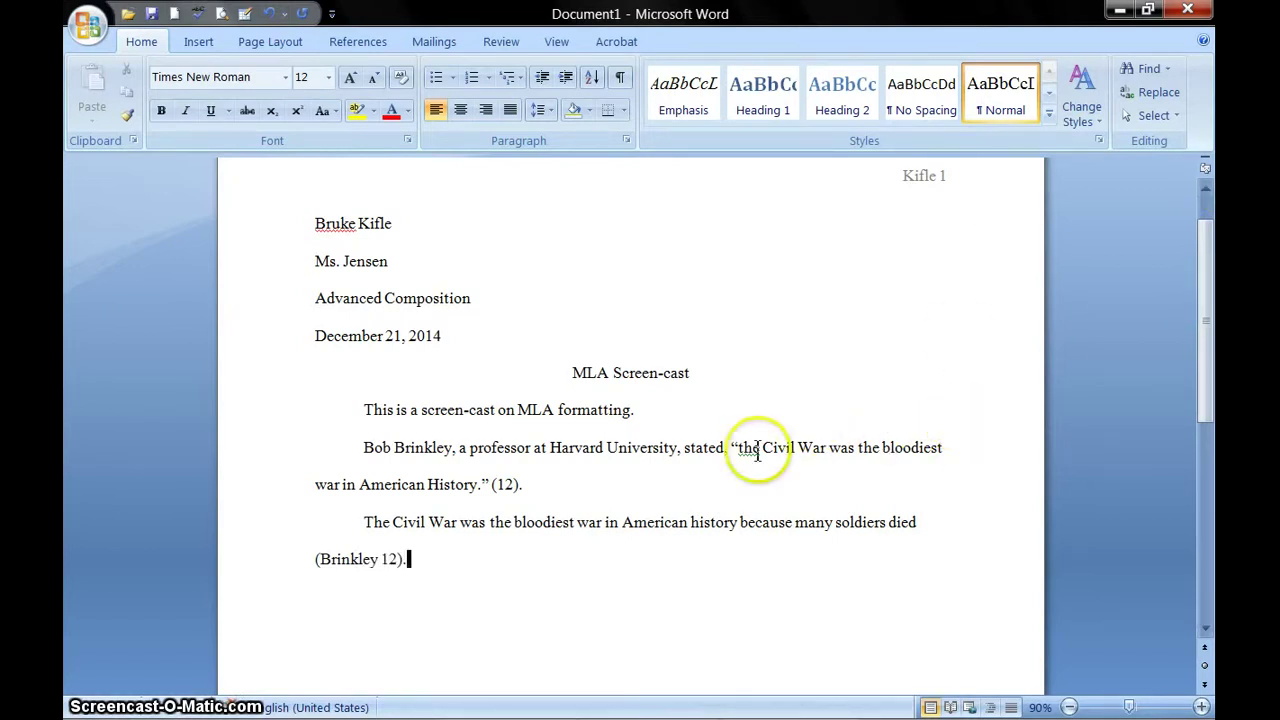
pyautogui.rightClick(750, 447)
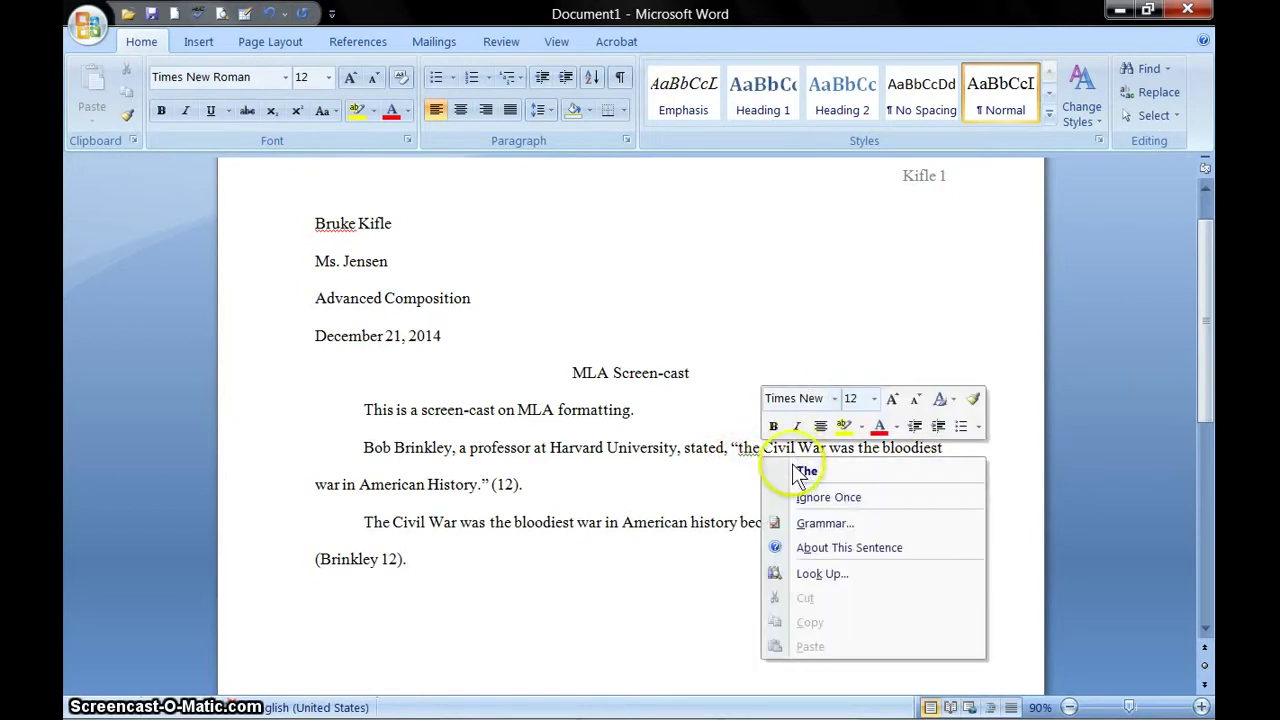
# - Accept the spelling suggestion so the quotation begins with a capitalized 'The'
pyautogui.click(808, 390)
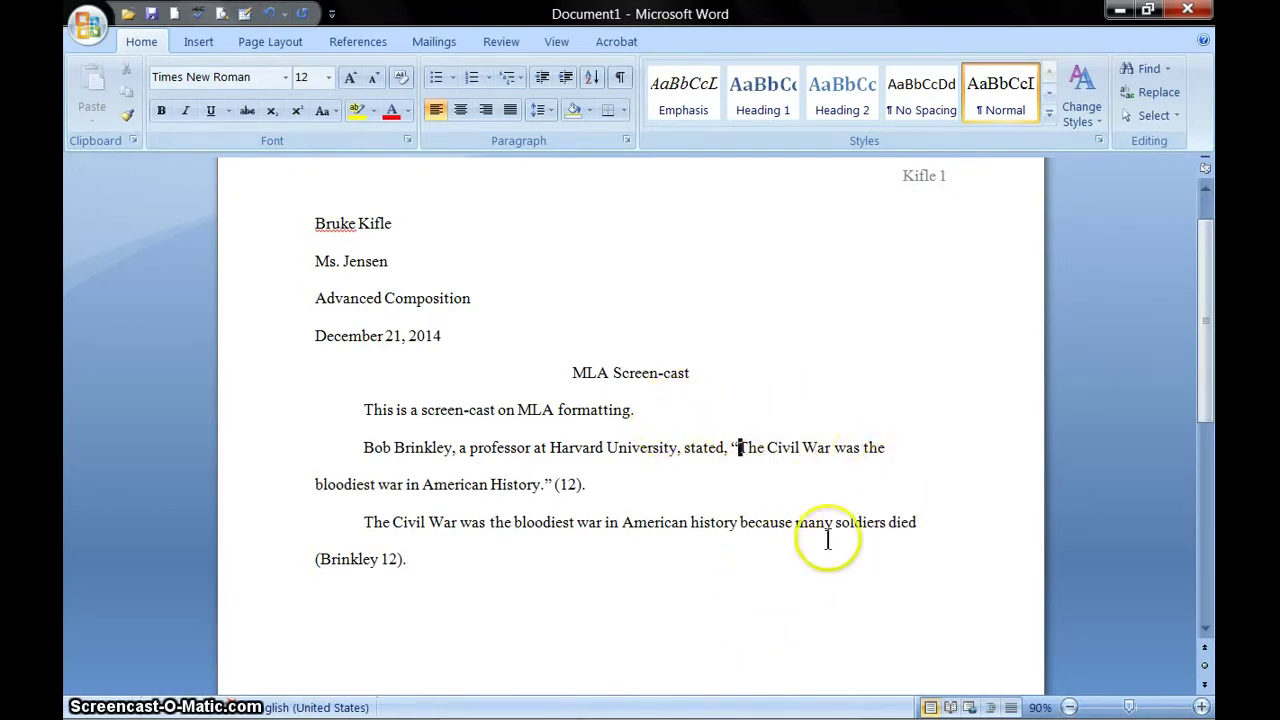
pyautogui.click(738, 447)
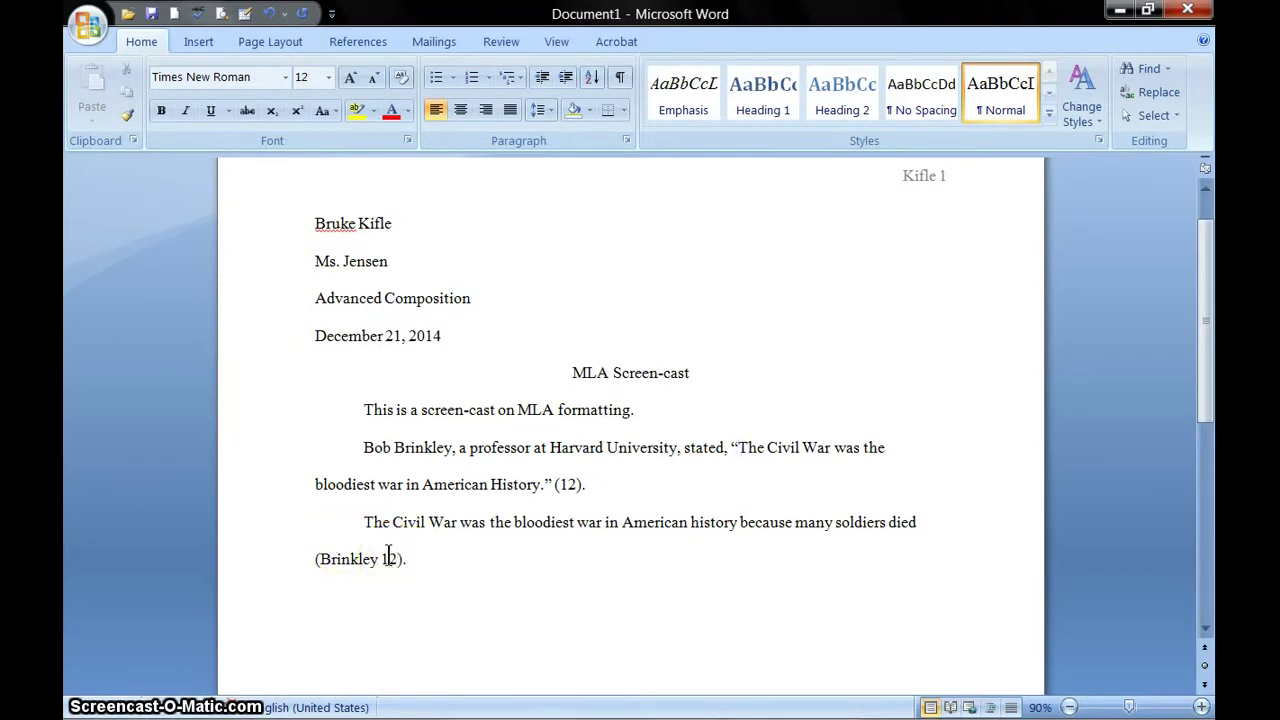
# - Switch to the 'MLA Style (2)' document from the taskbar's Word window list
pyautogui.click(760, 703)
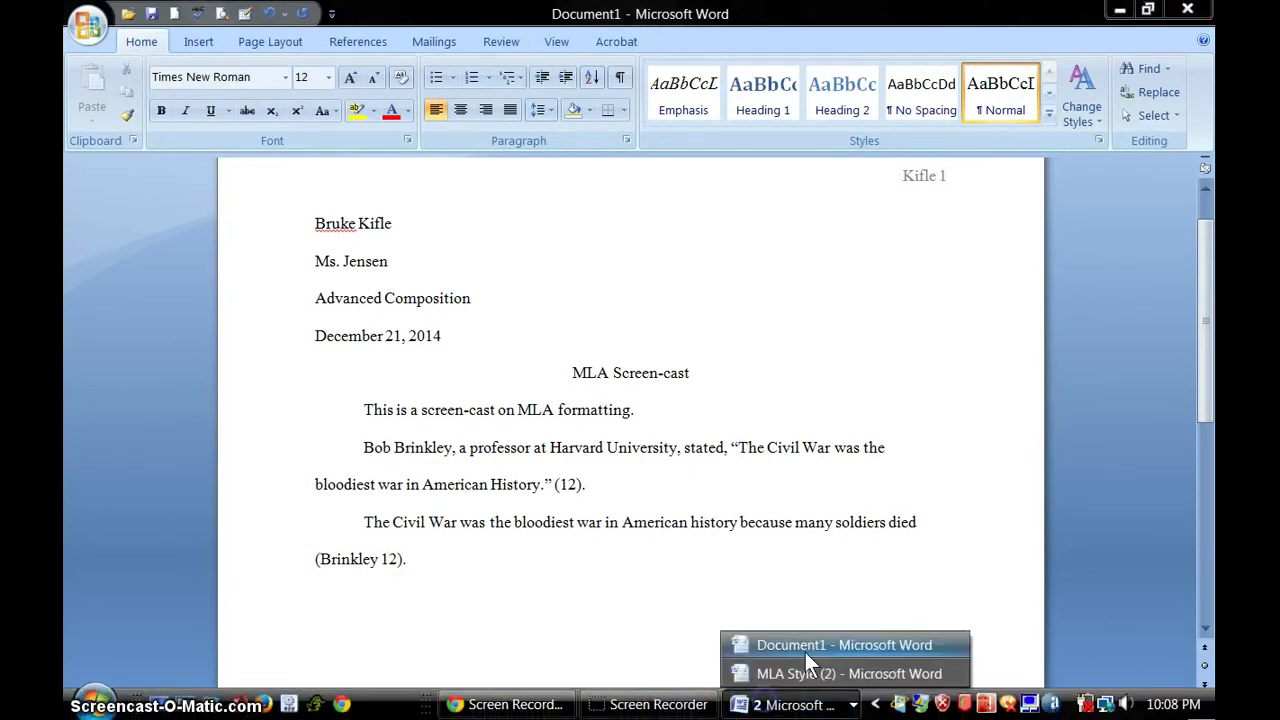
pyautogui.click(807, 674)
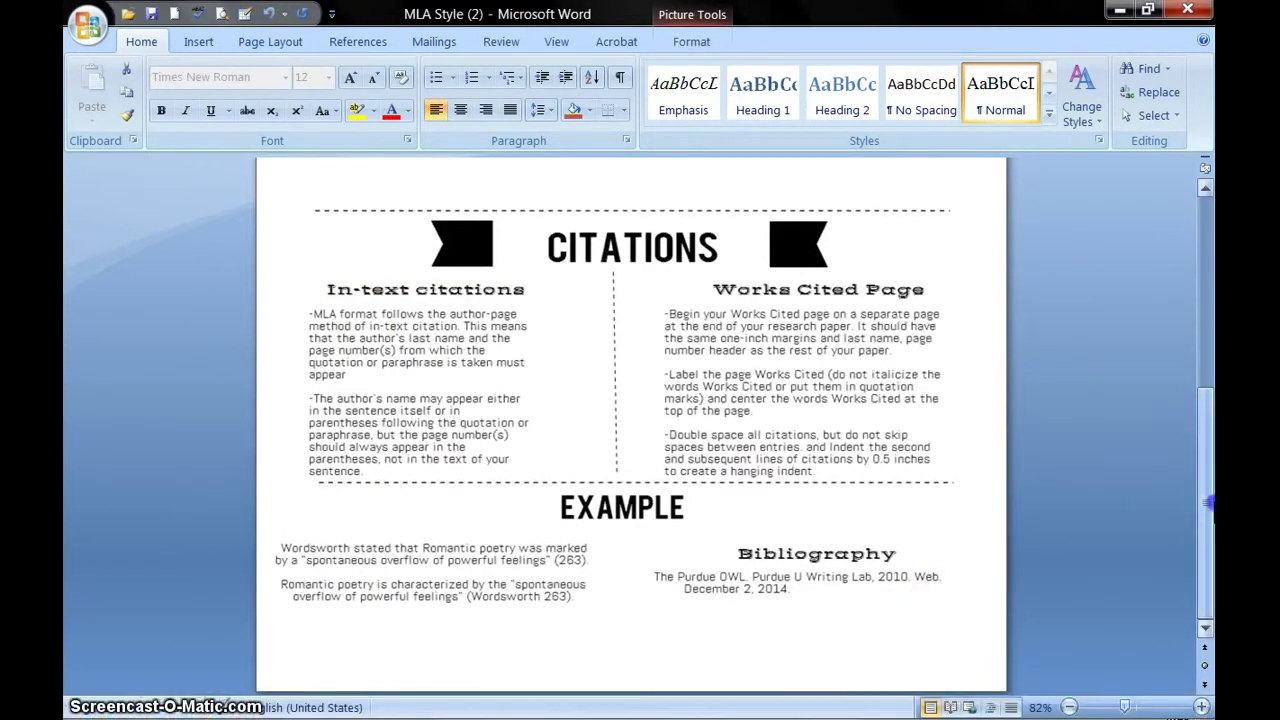